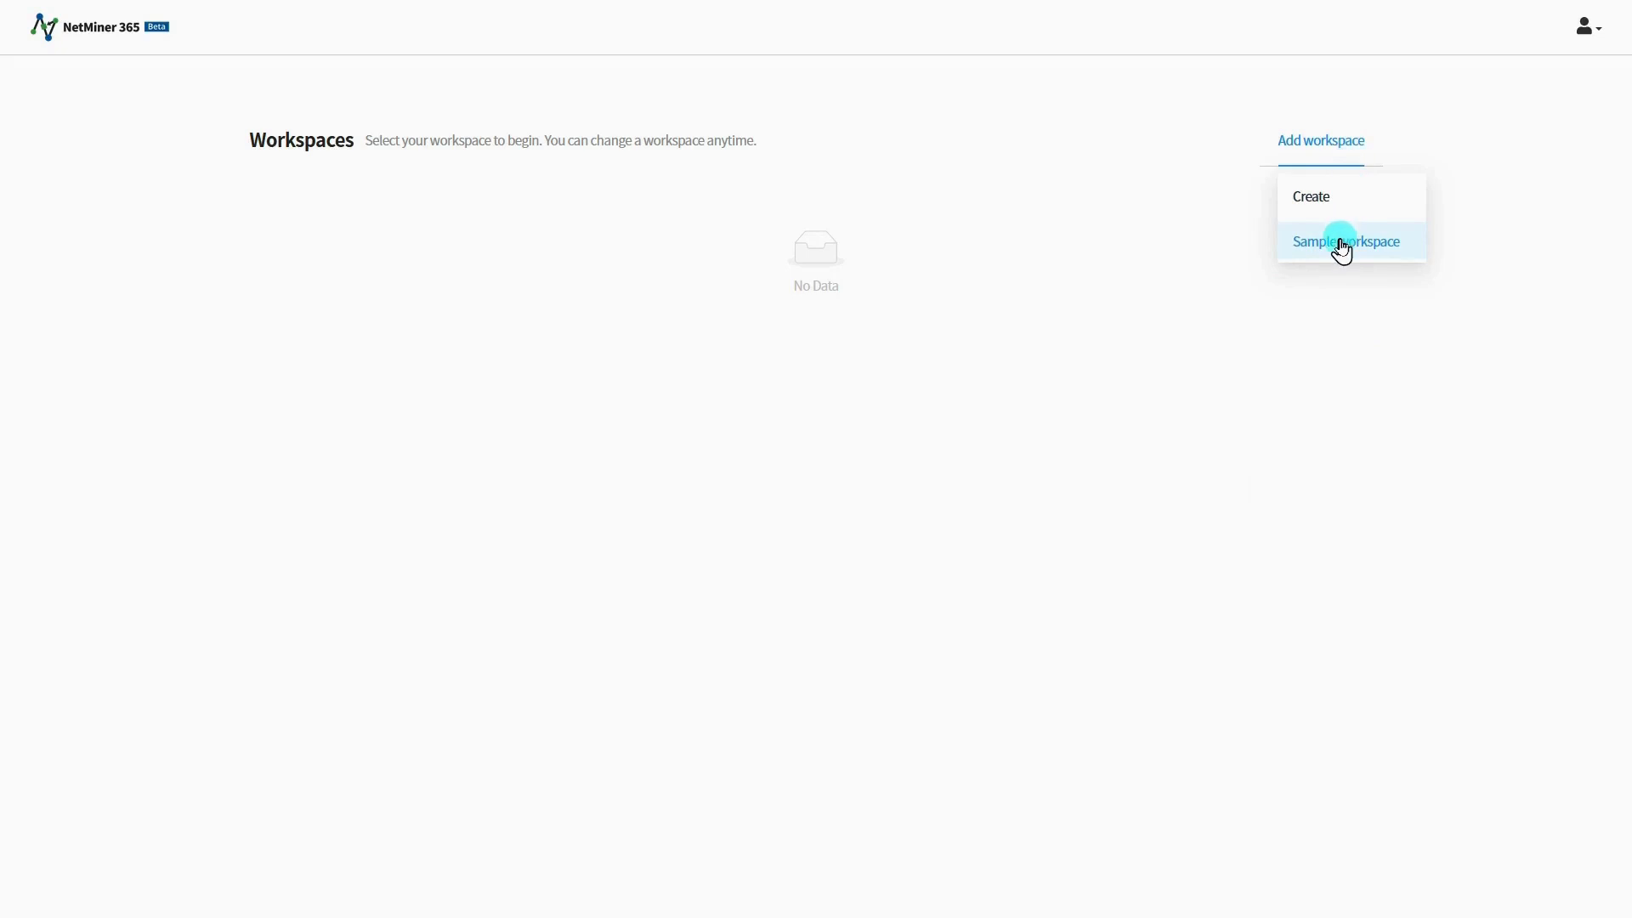
Step: Create a workspace from the Graph Analytics II sample and open it
left_click(1340, 246)
scroll(953, 448, "down", 3)
scroll(953, 448, "down", 1)
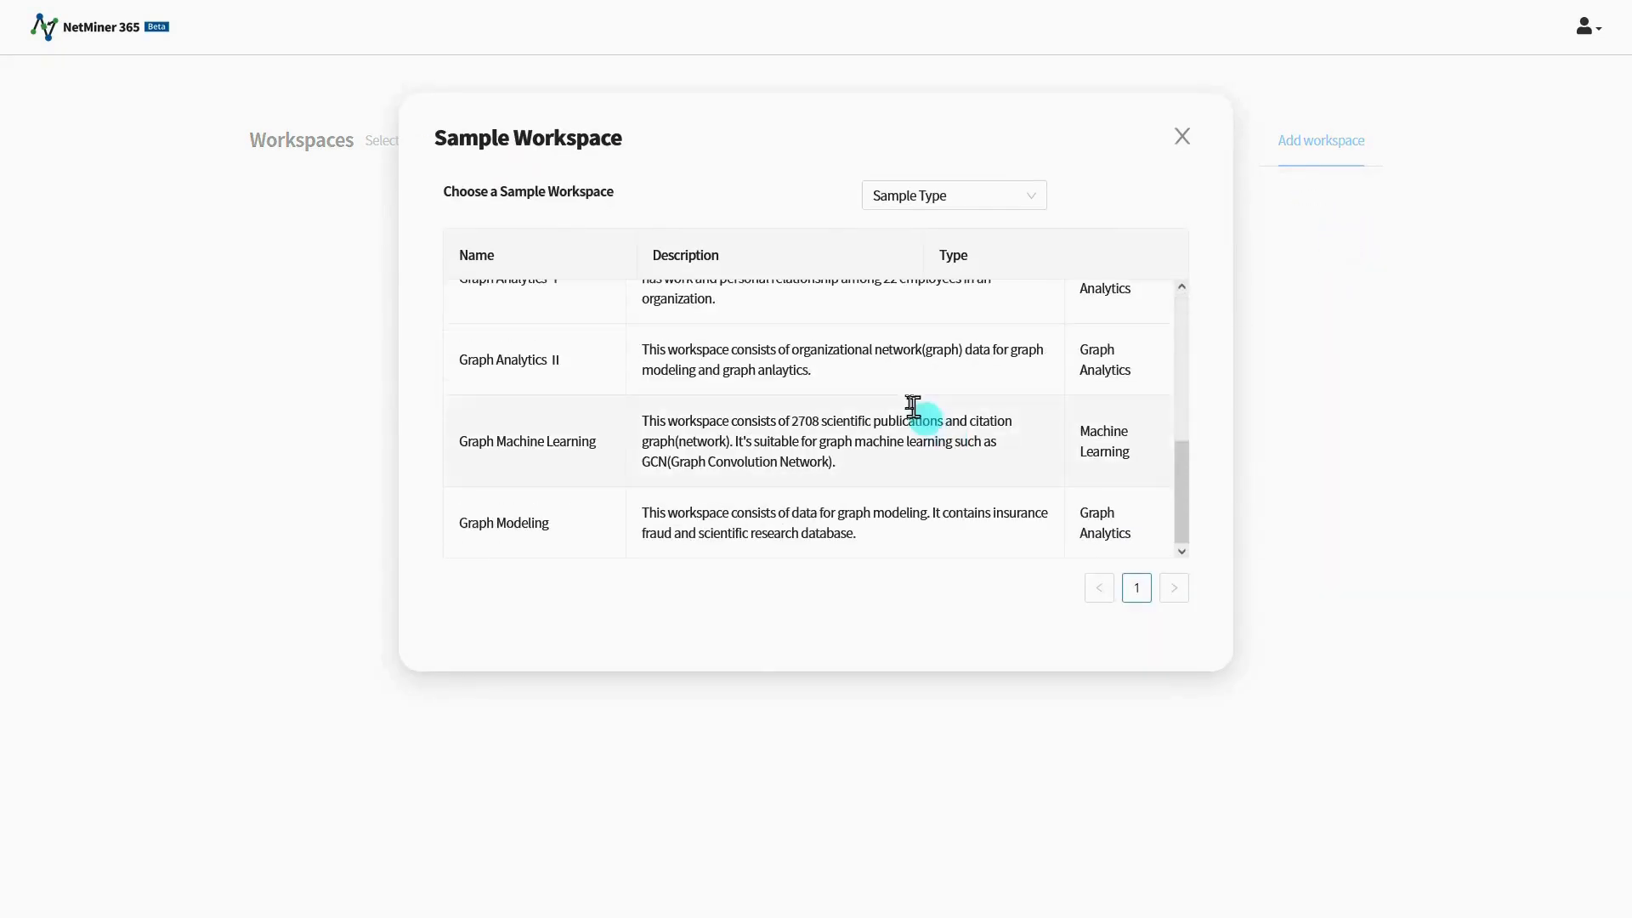
left_click(891, 371)
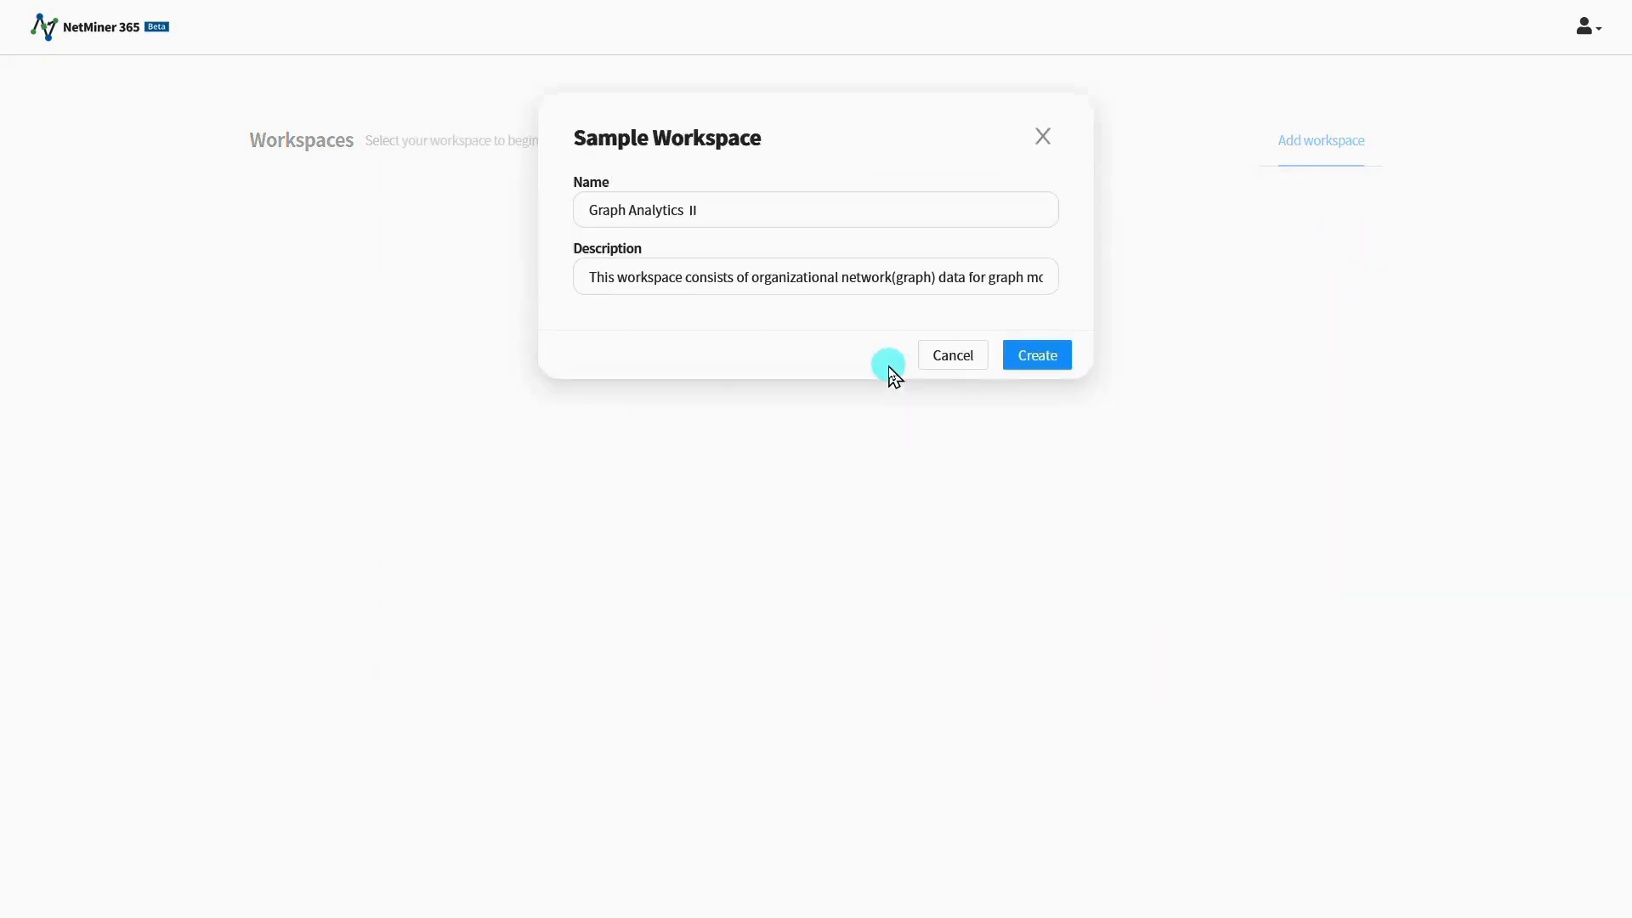
left_click(1059, 356)
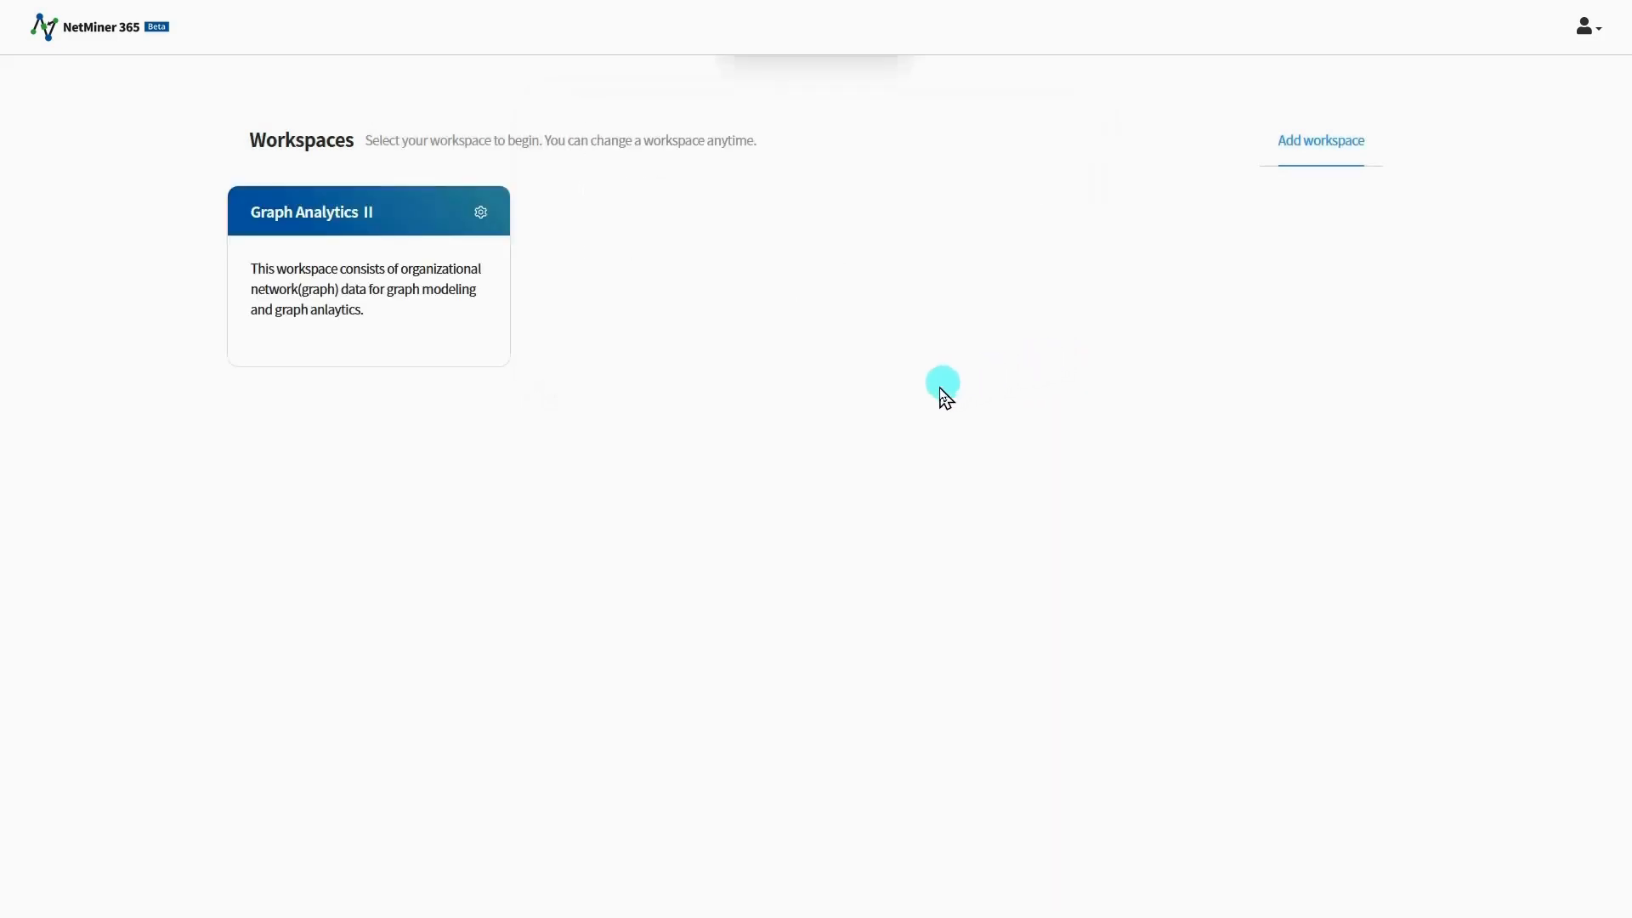
left_click(472, 347)
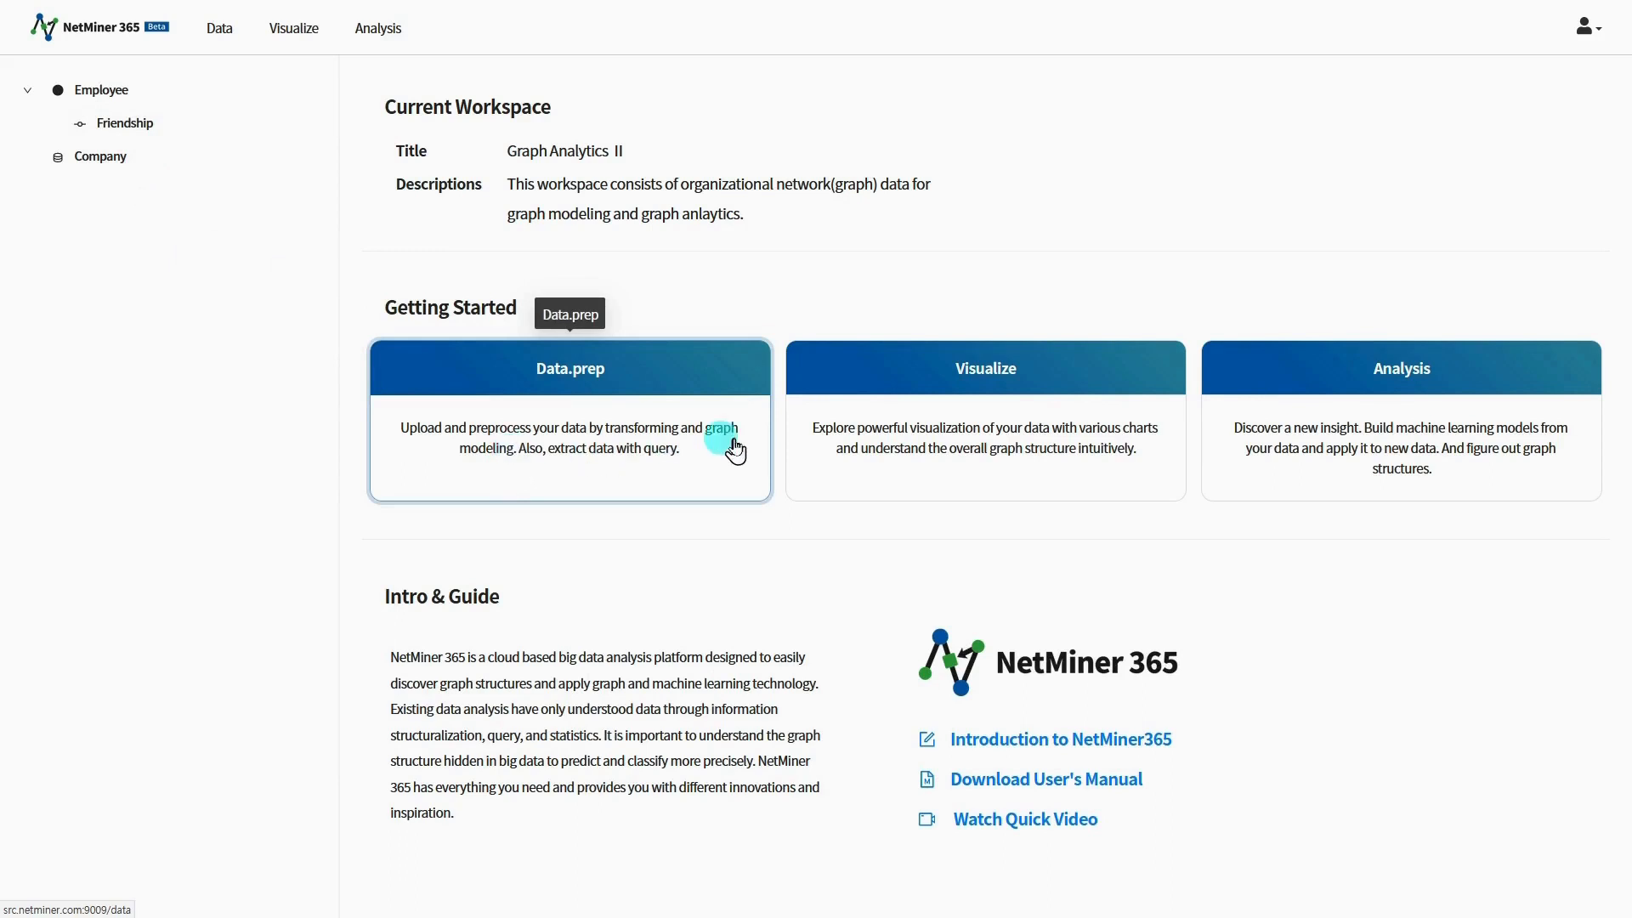
Step: Start a Parallel Coordinates chart for the Company data item
left_click(910, 482)
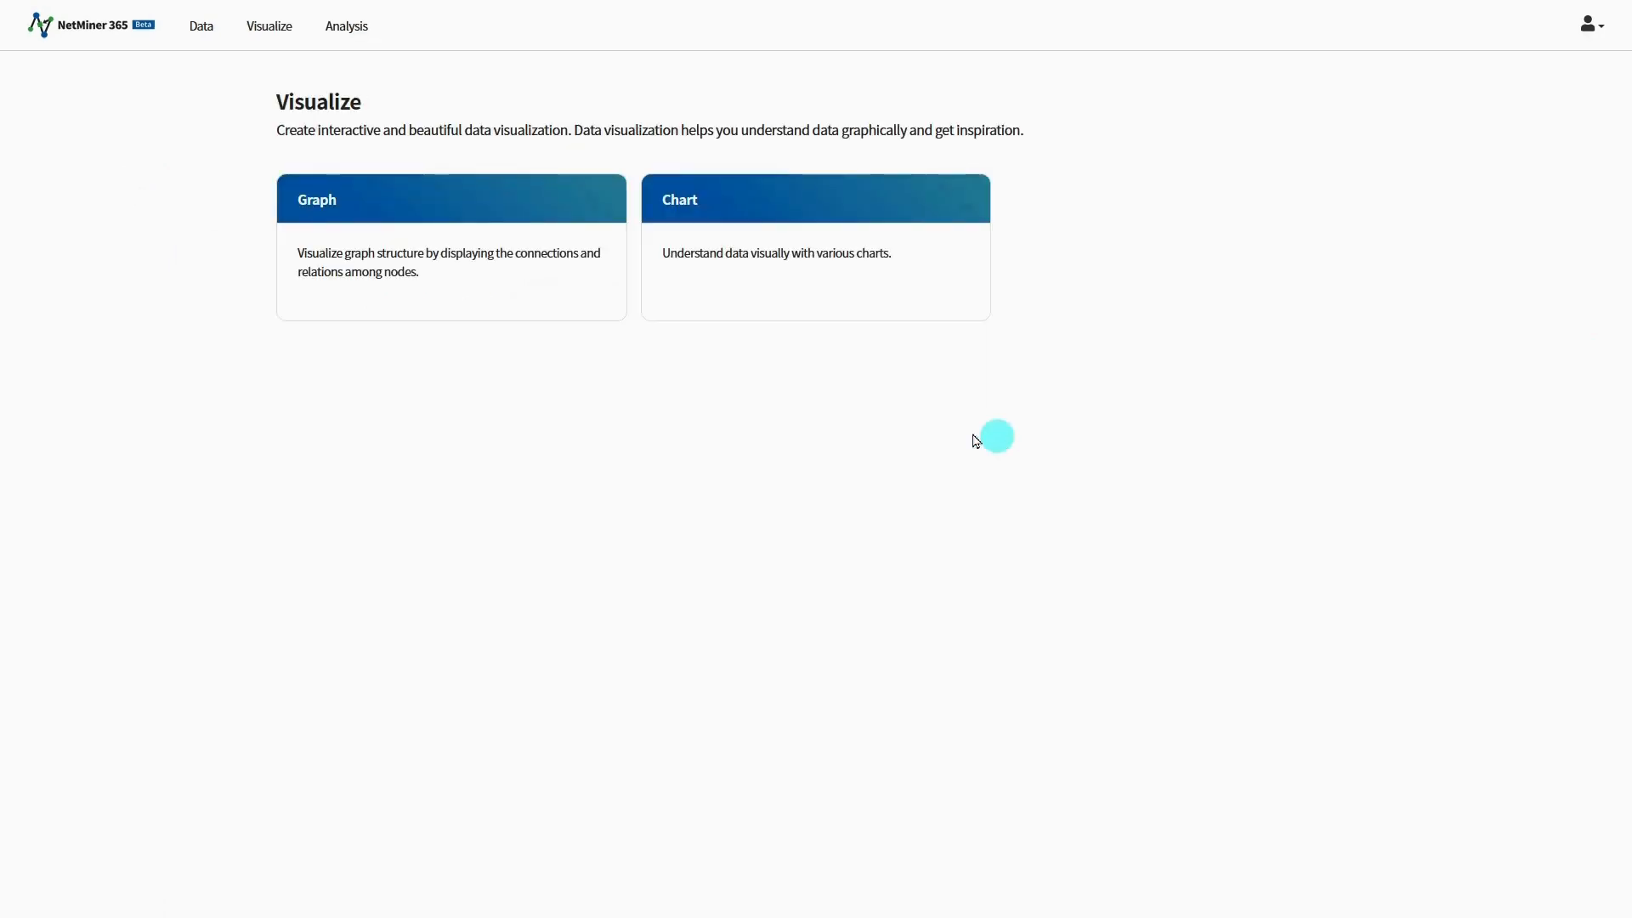
left_click(800, 309)
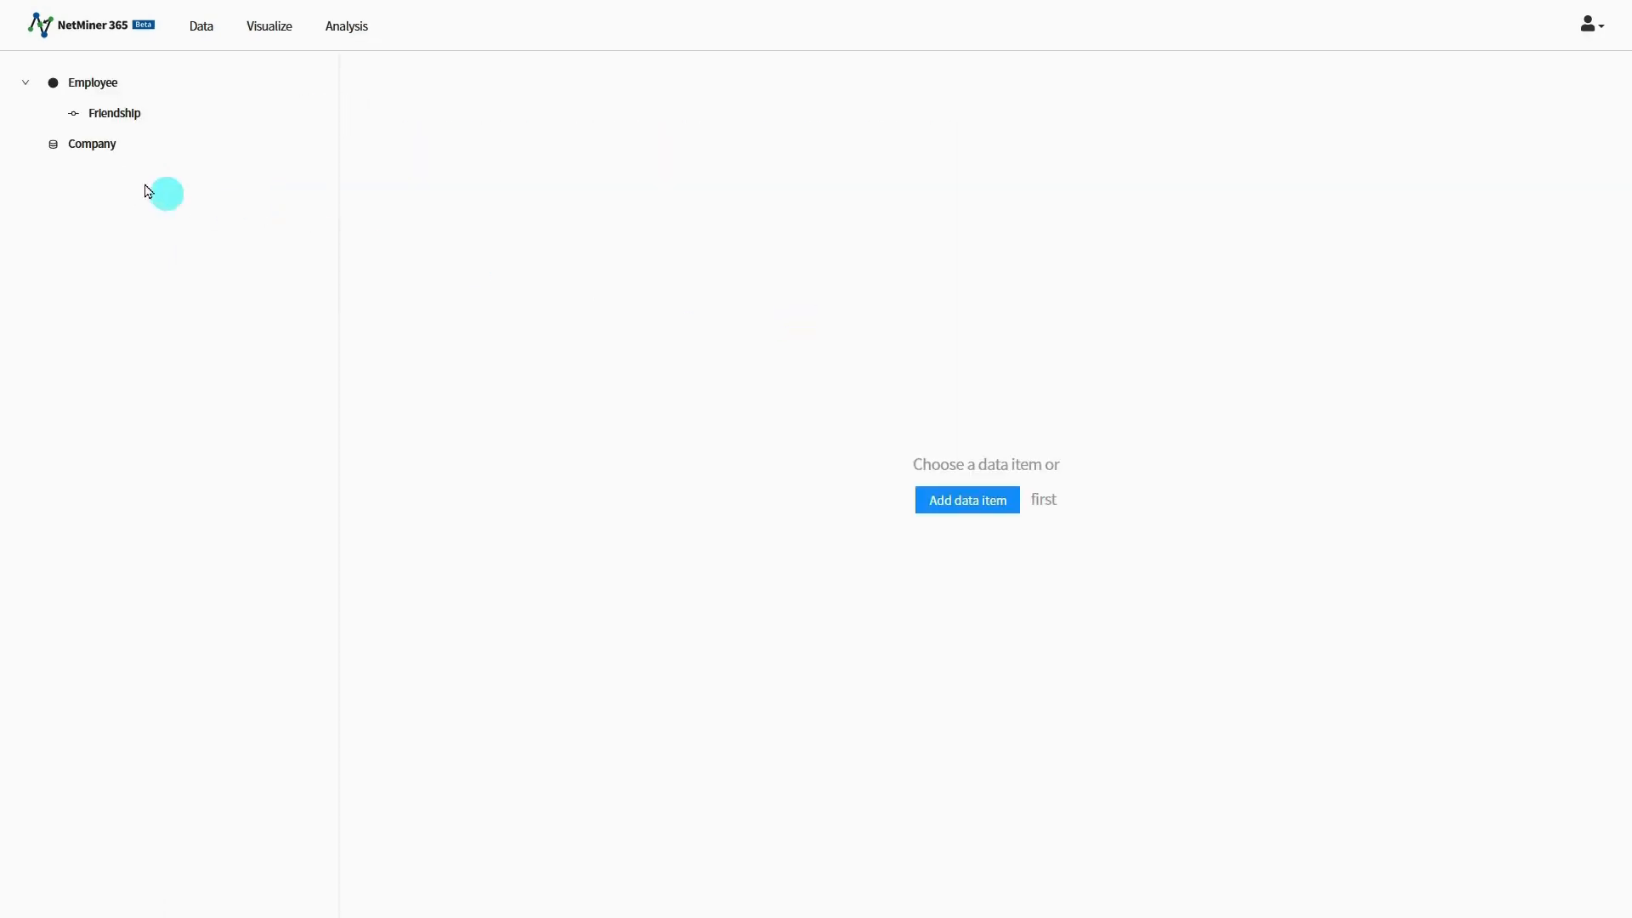
left_click(107, 146)
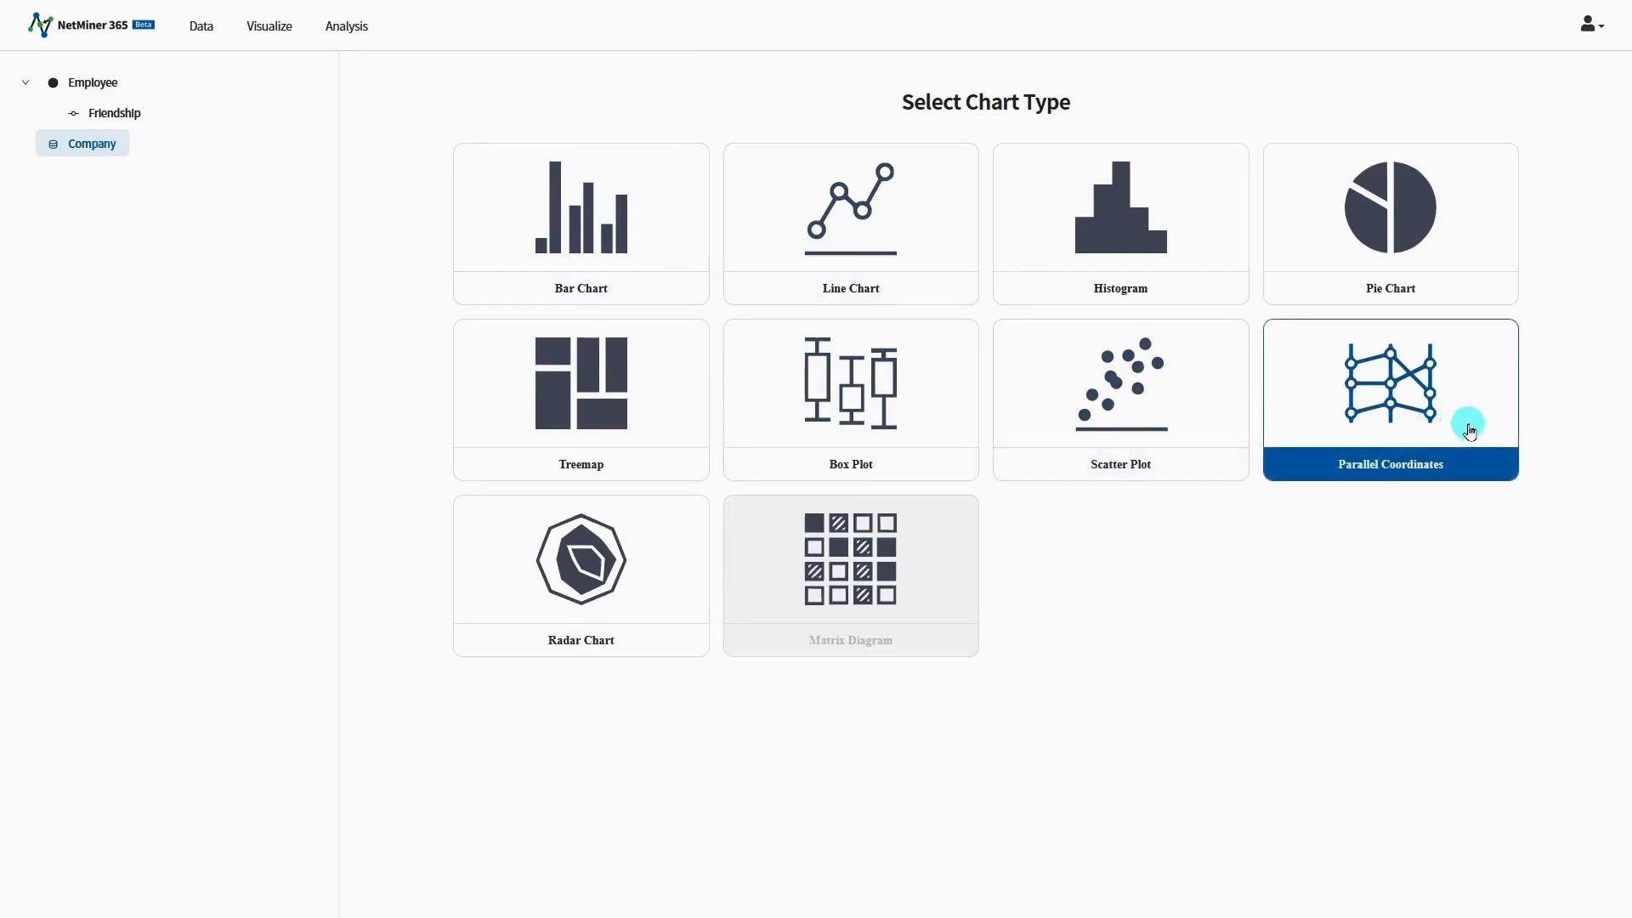
left_click(1473, 431)
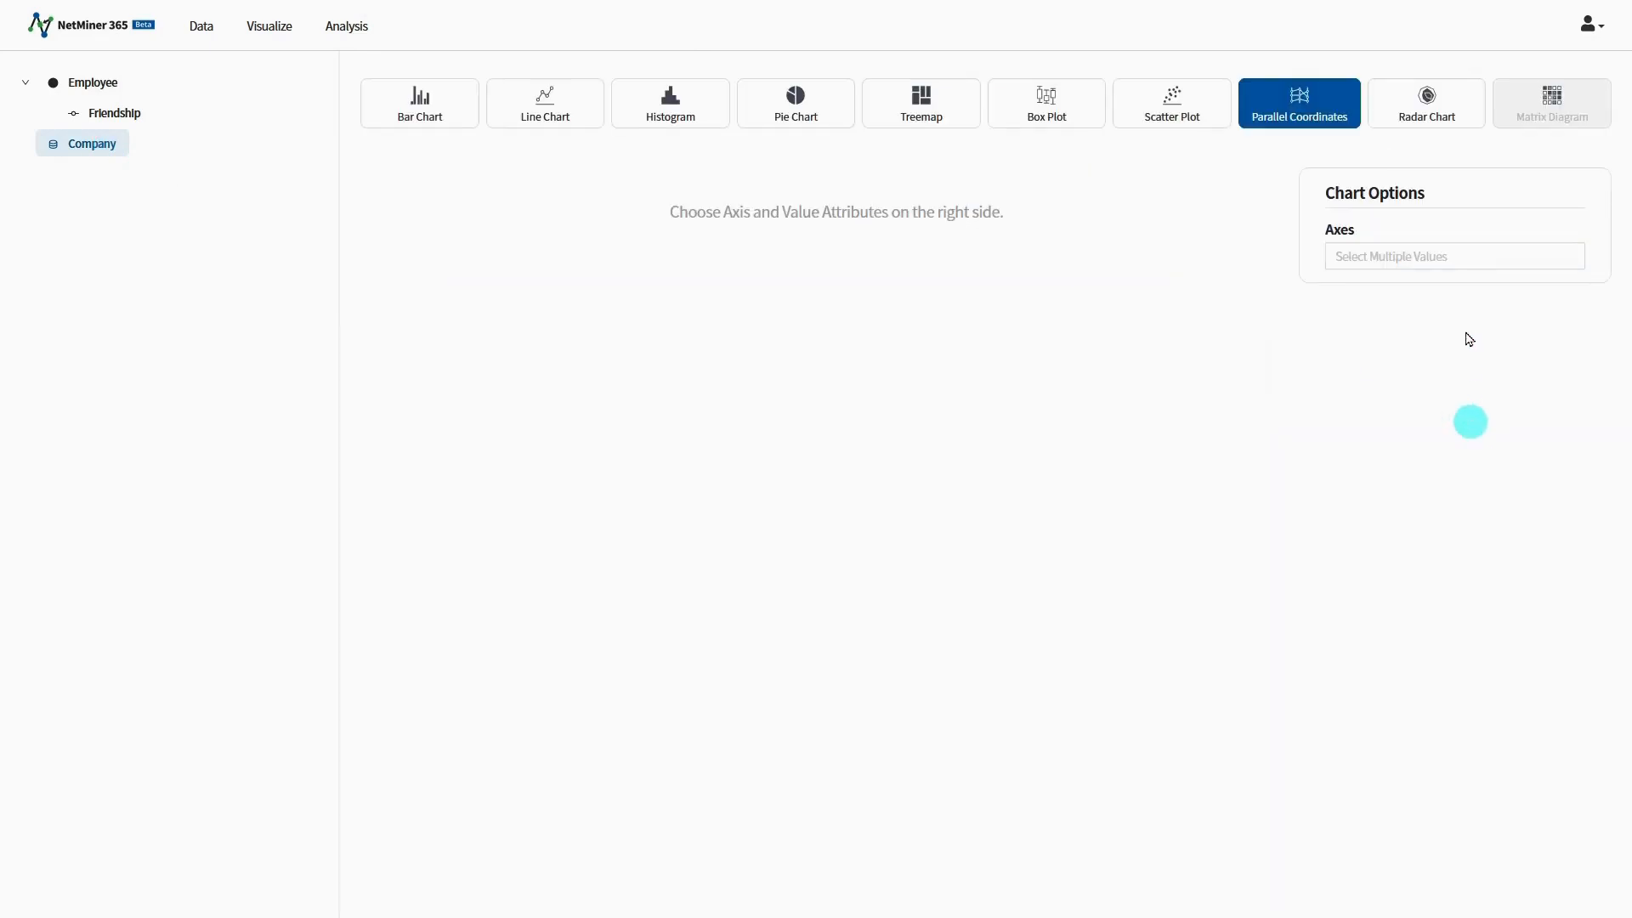
Step: Add Source, Target, S_Gender, S_Department, T_Gender and T_Department as the chart's axes
left_click(1471, 263)
left_click(1449, 319)
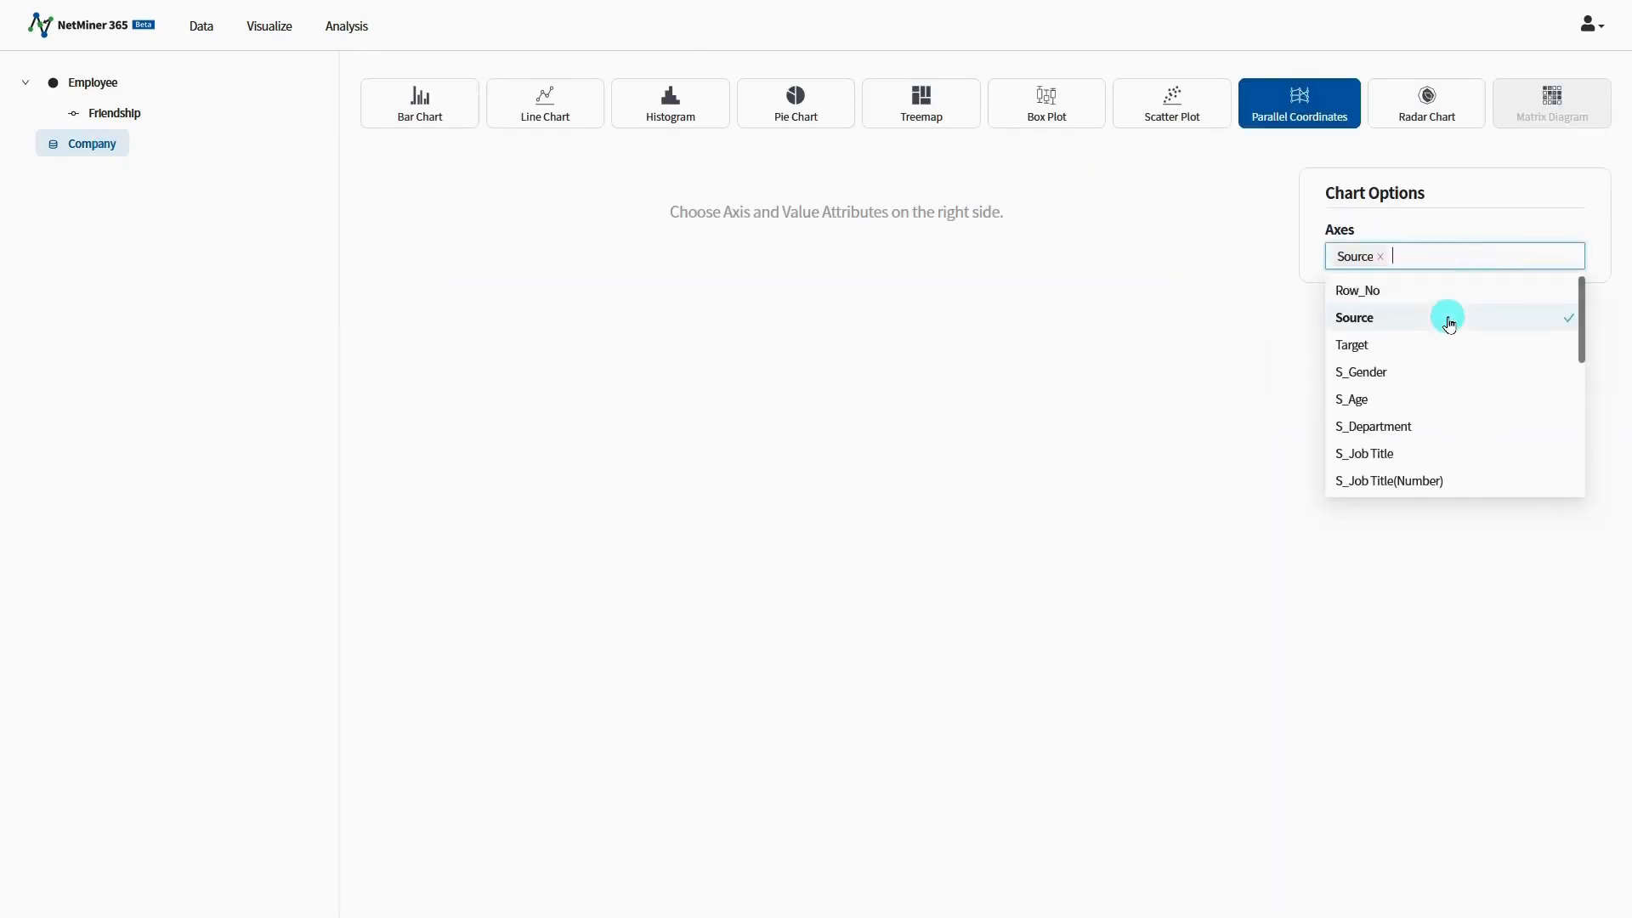
left_click(1444, 343)
left_click(1440, 372)
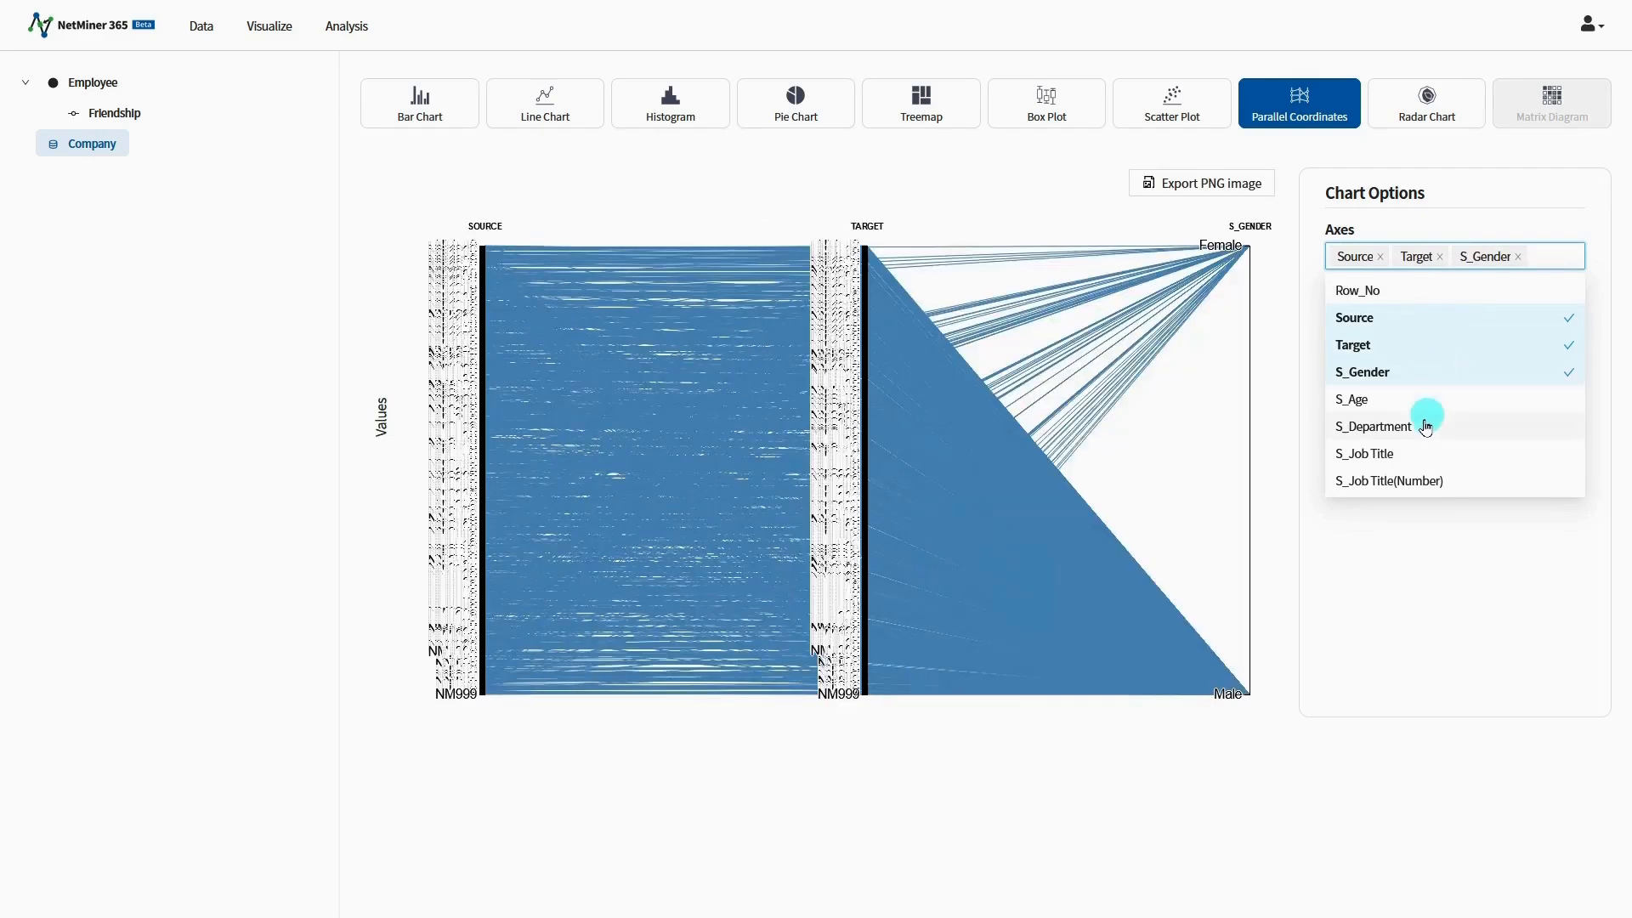
left_click(1425, 427)
scroll(1430, 430, "down", 5)
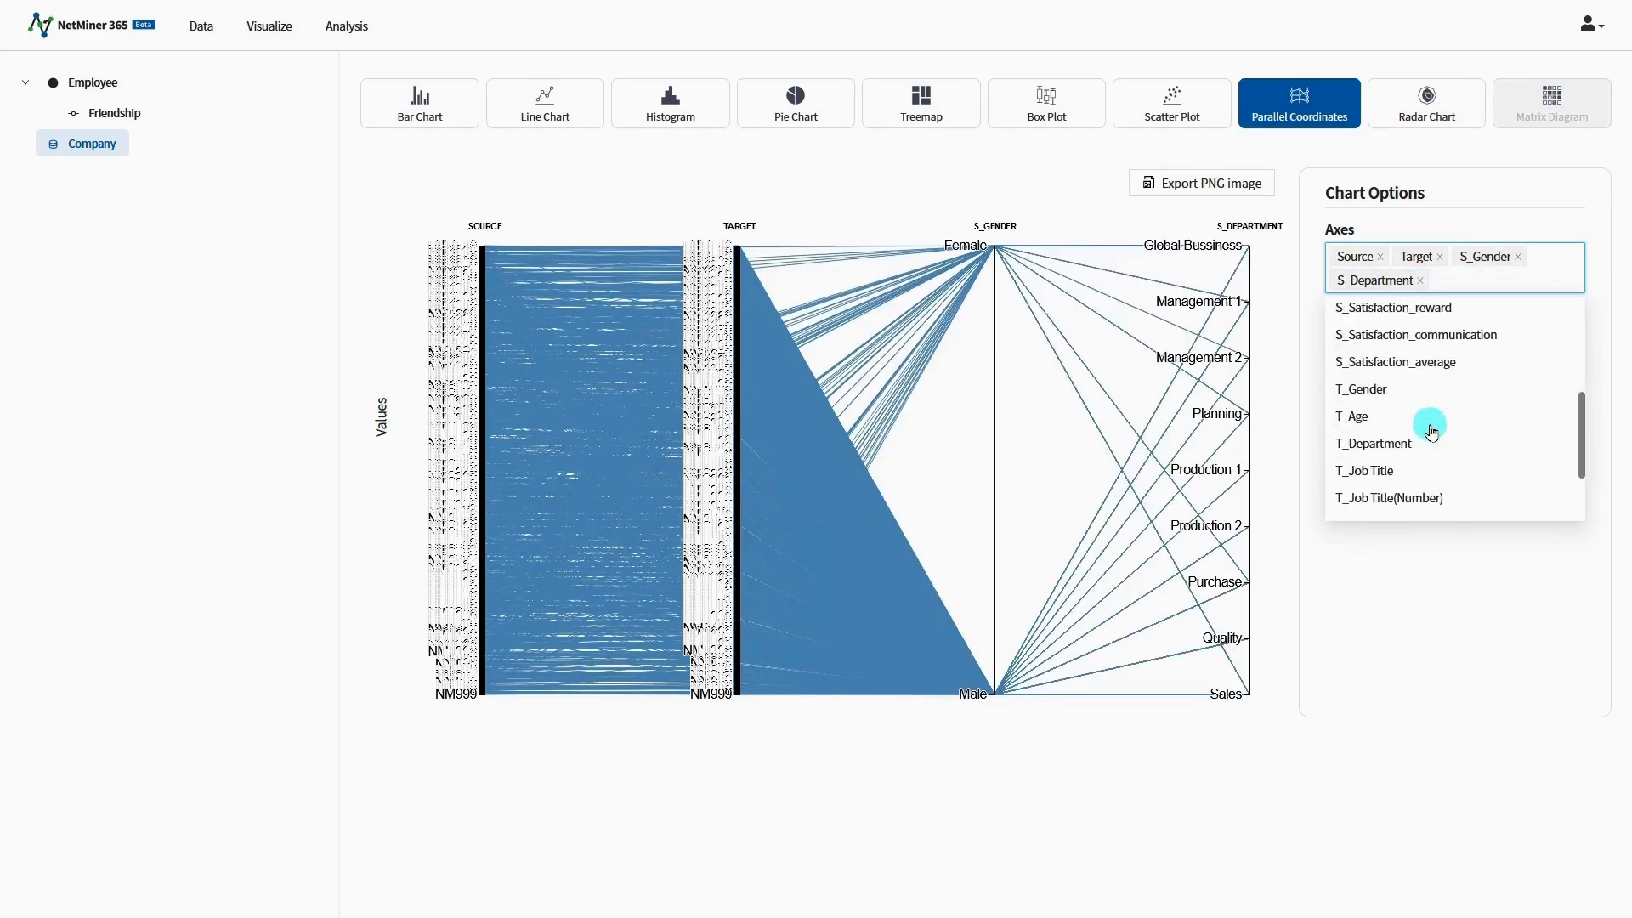
left_click(1426, 391)
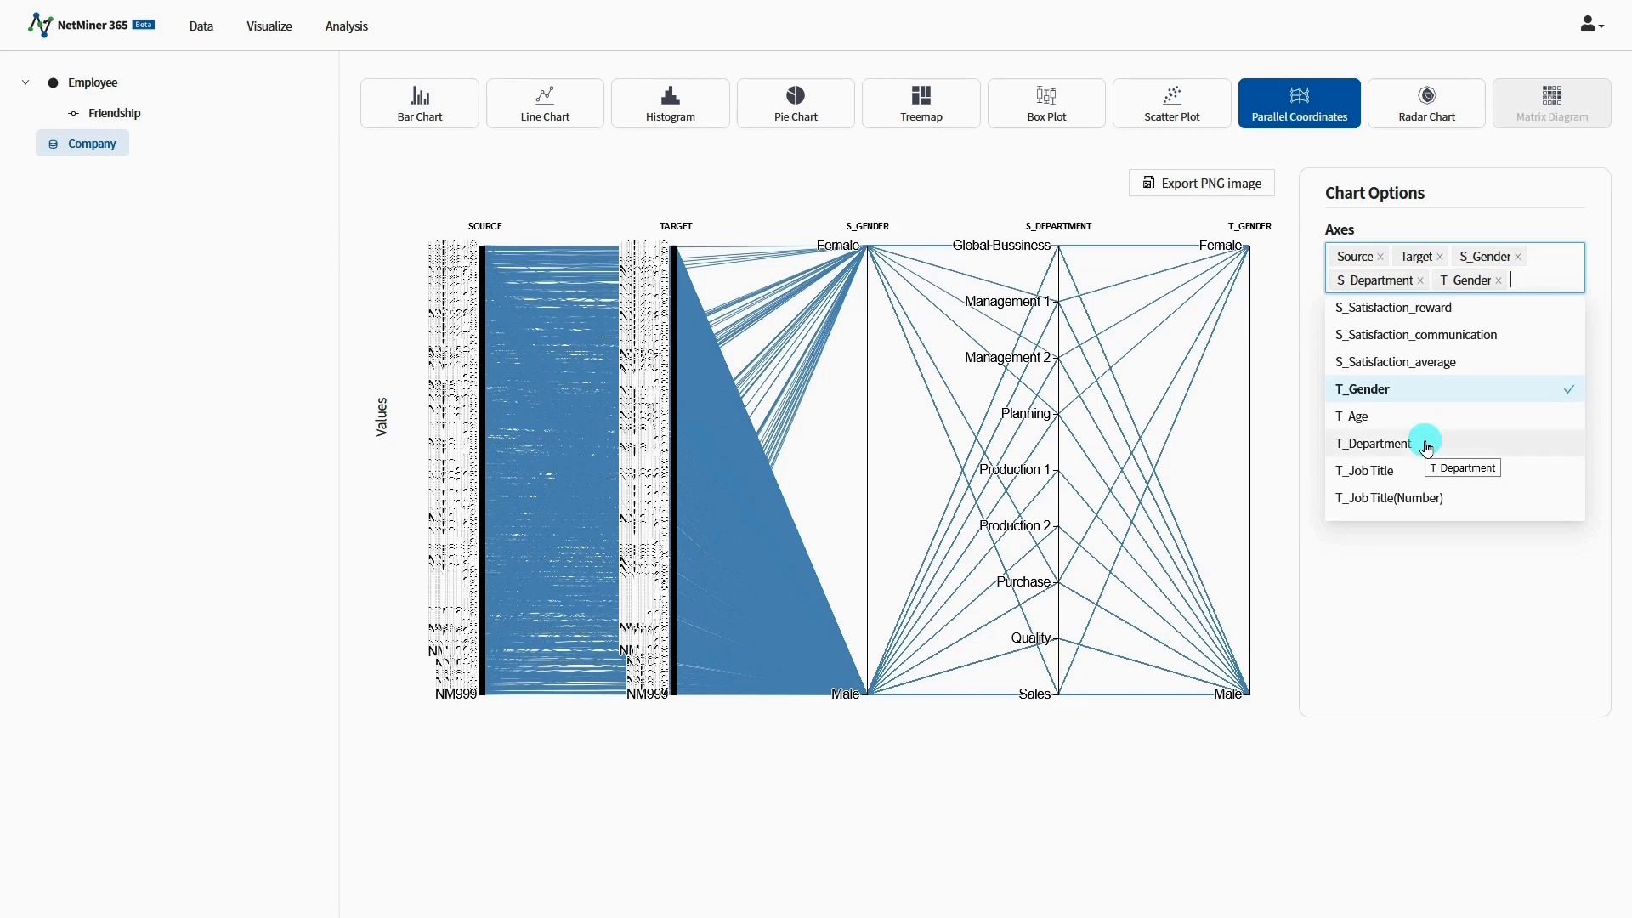
left_click(1427, 444)
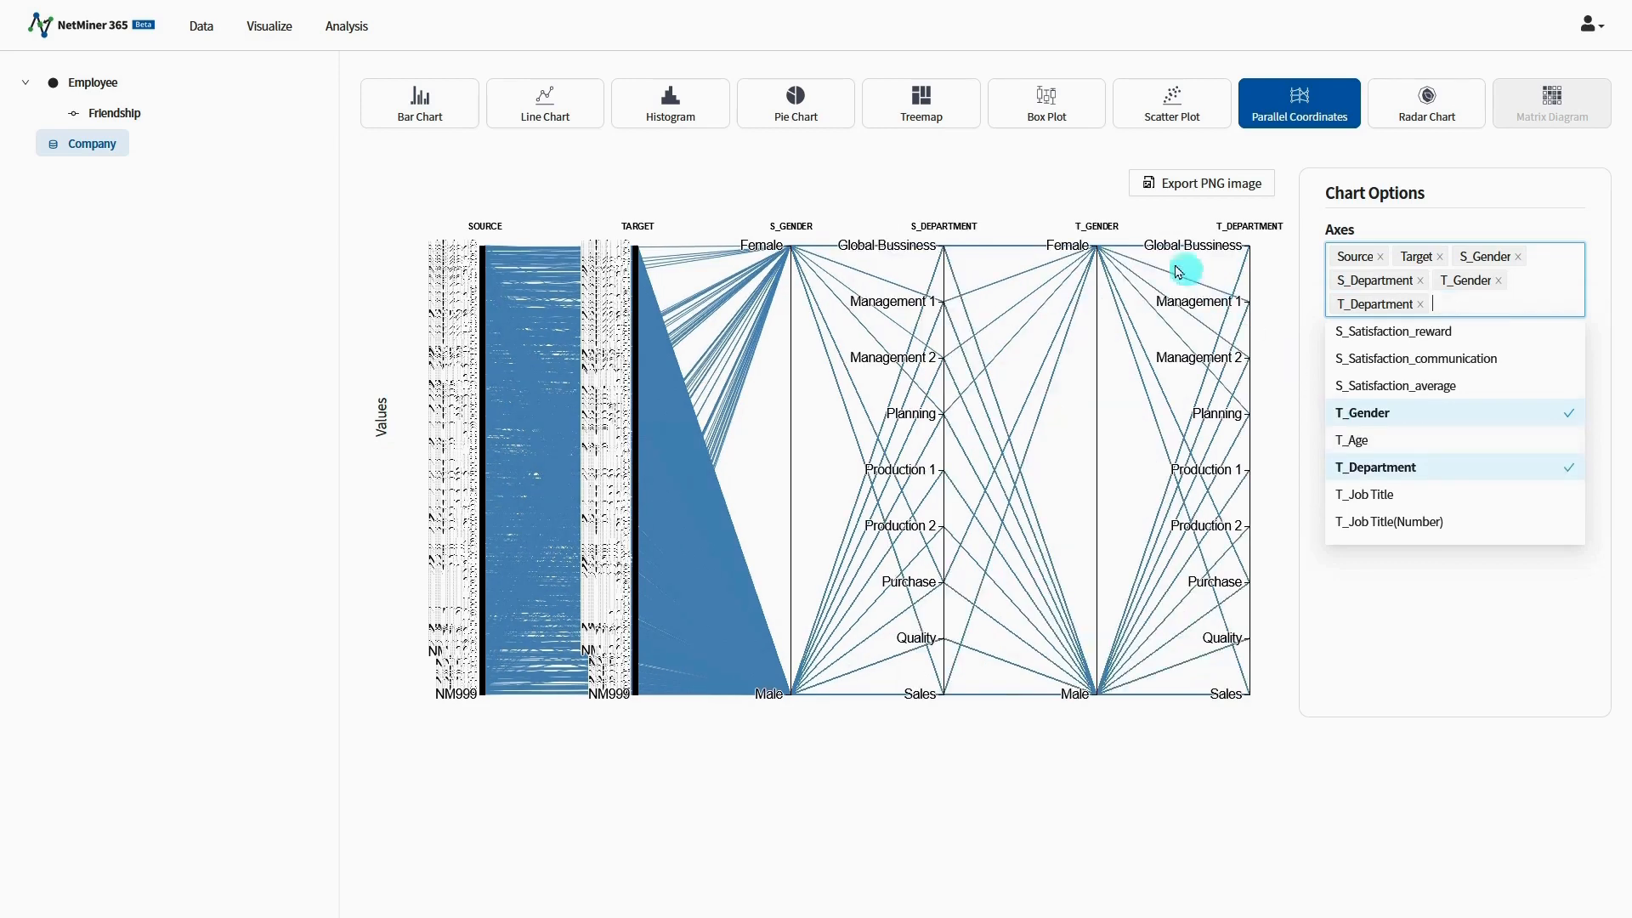
Step: Move the T_Gender axis ahead of S_Department and brush the S_Department axis from Production 2 up to Planning
left_click_drag(1095, 226, 935, 226)
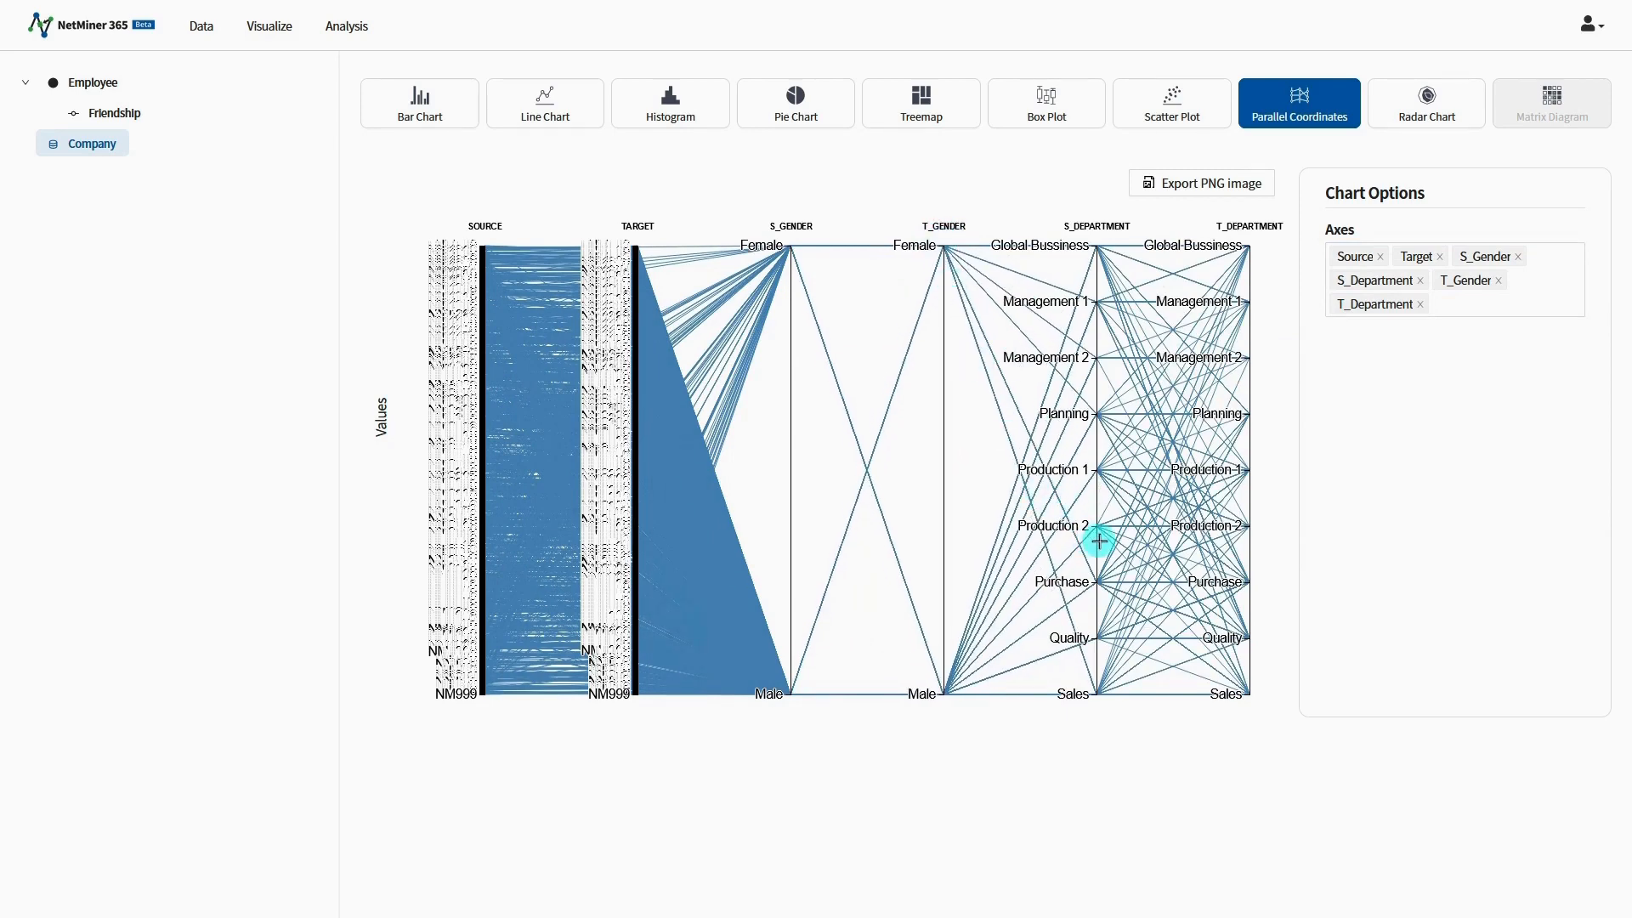
left_click_drag(1099, 542, 1088, 412)
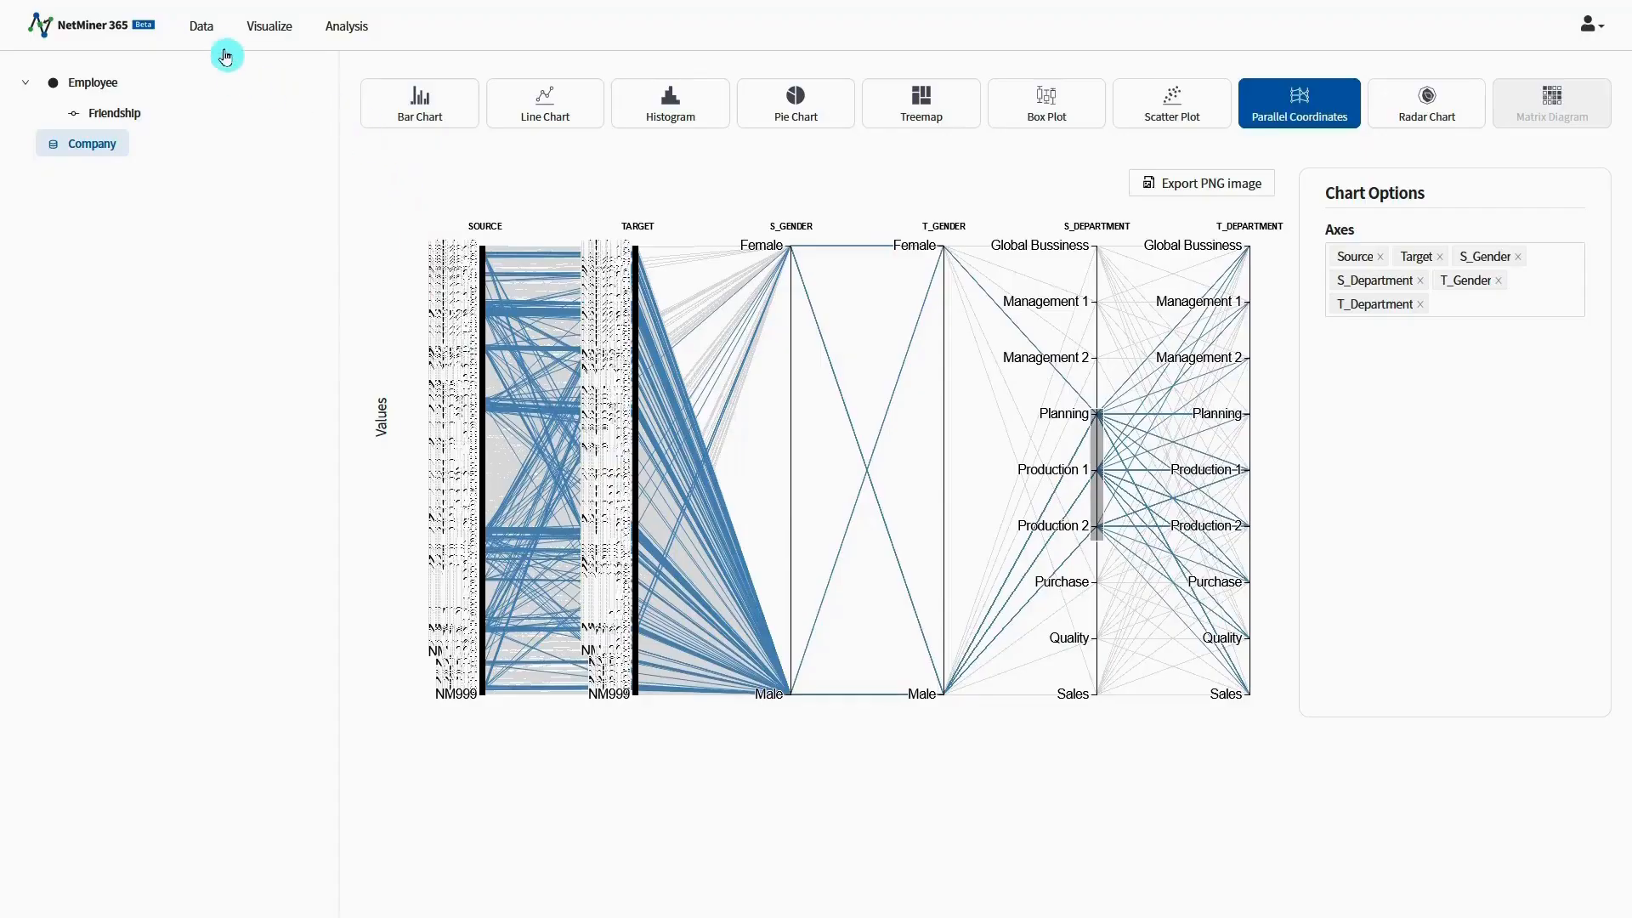
Step: Open Graph Modeling for the Company data item and choose a 1-Mode Graph
left_click(205, 31)
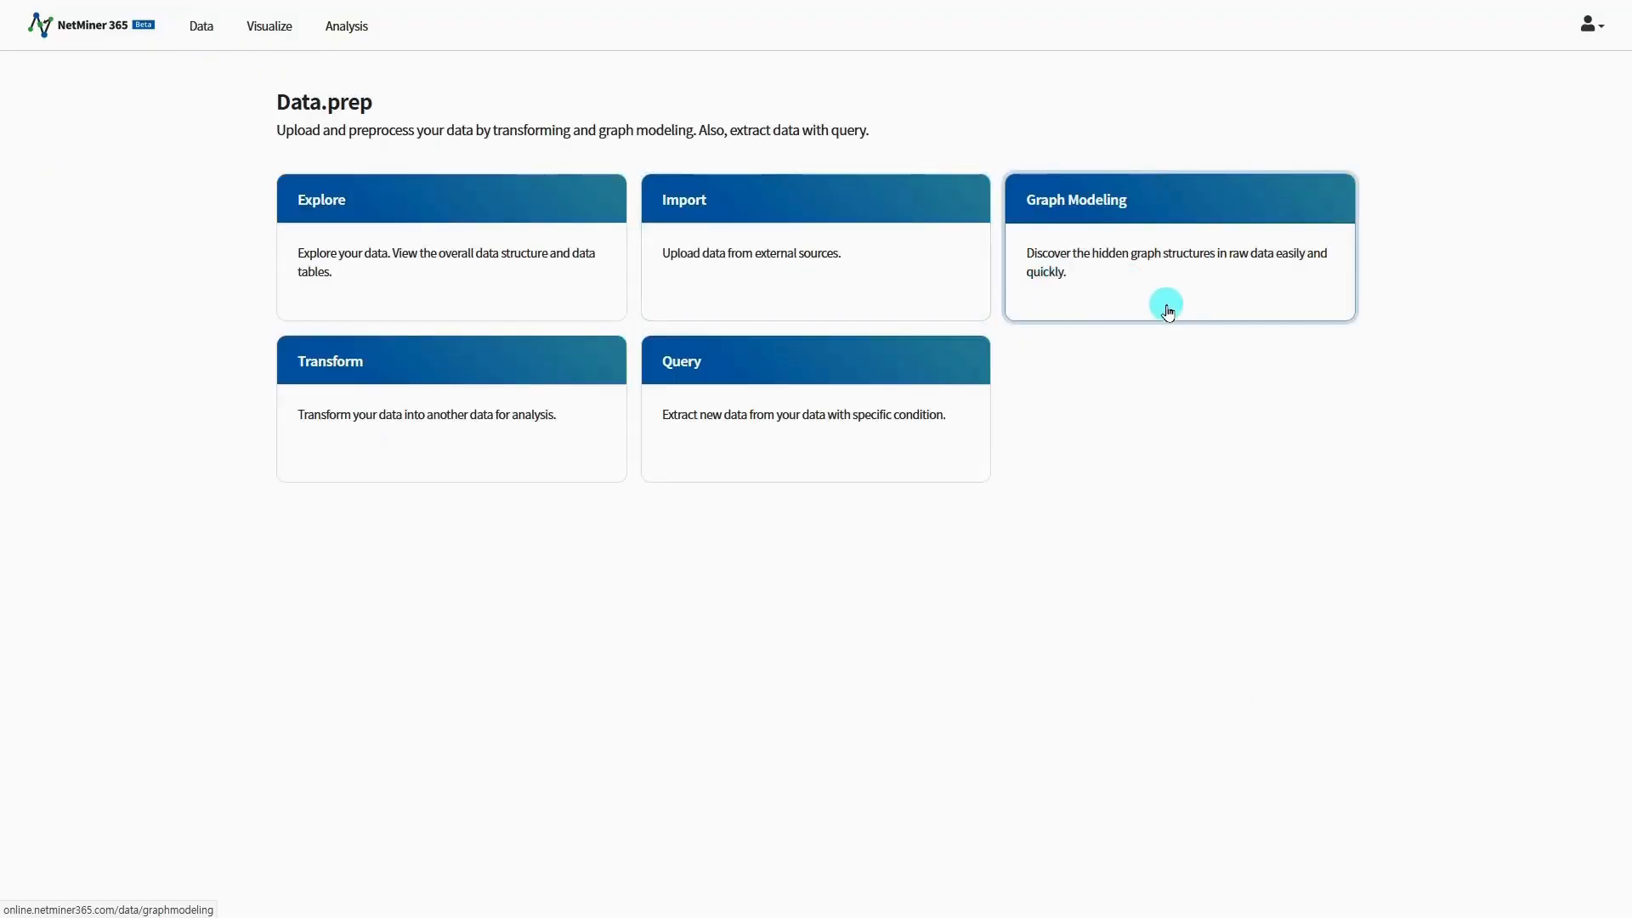
left_click(1166, 307)
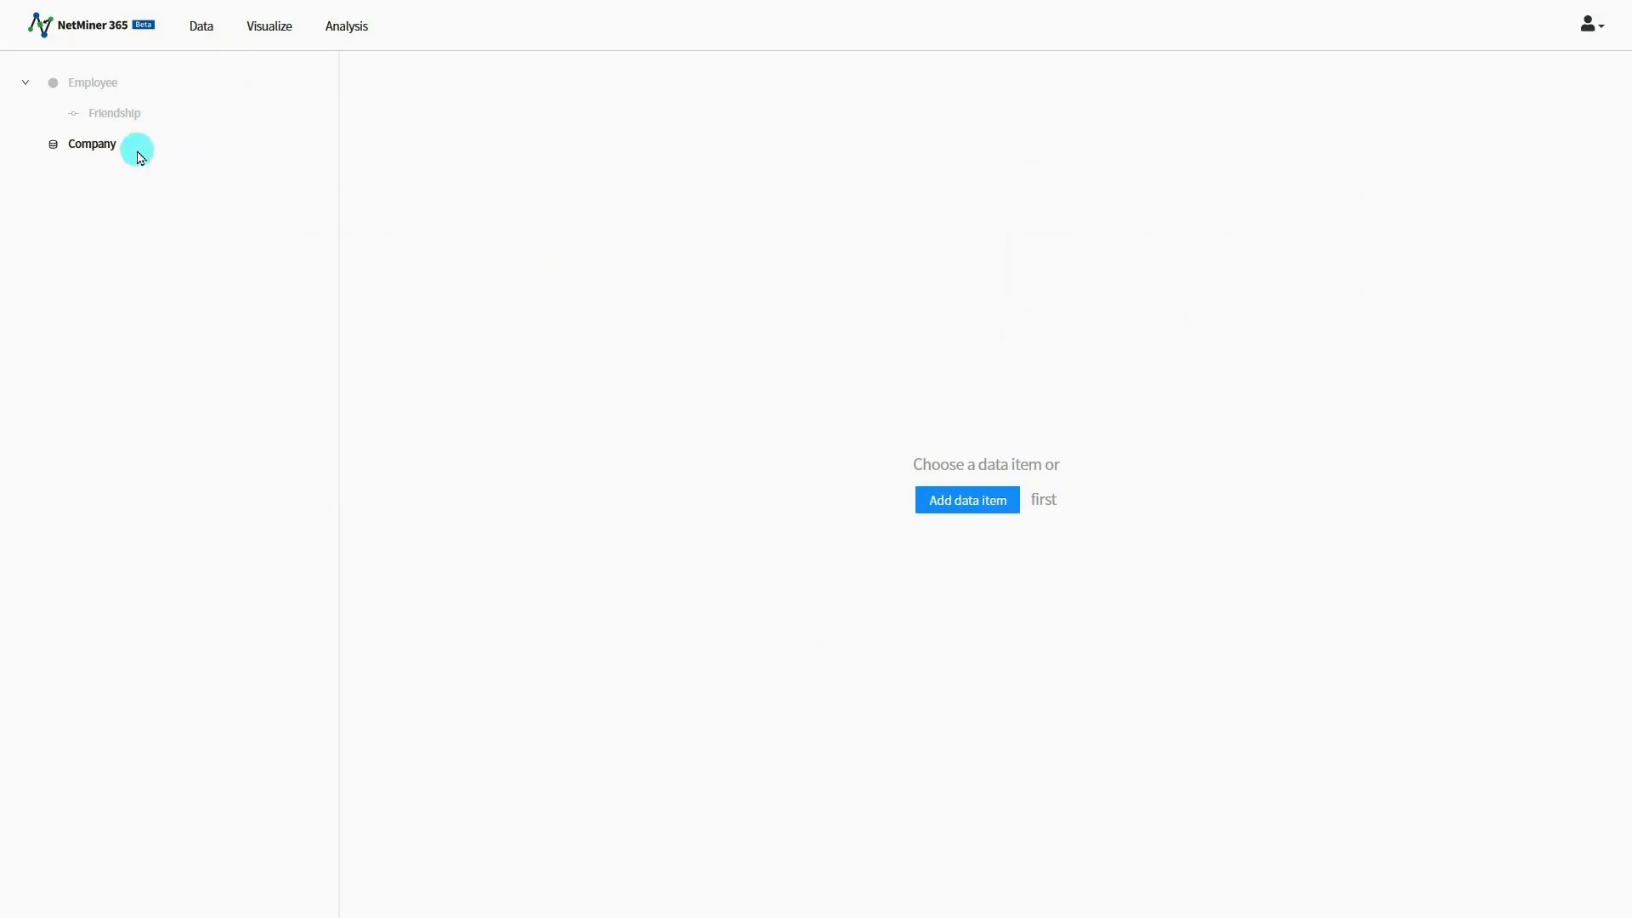
left_click(95, 147)
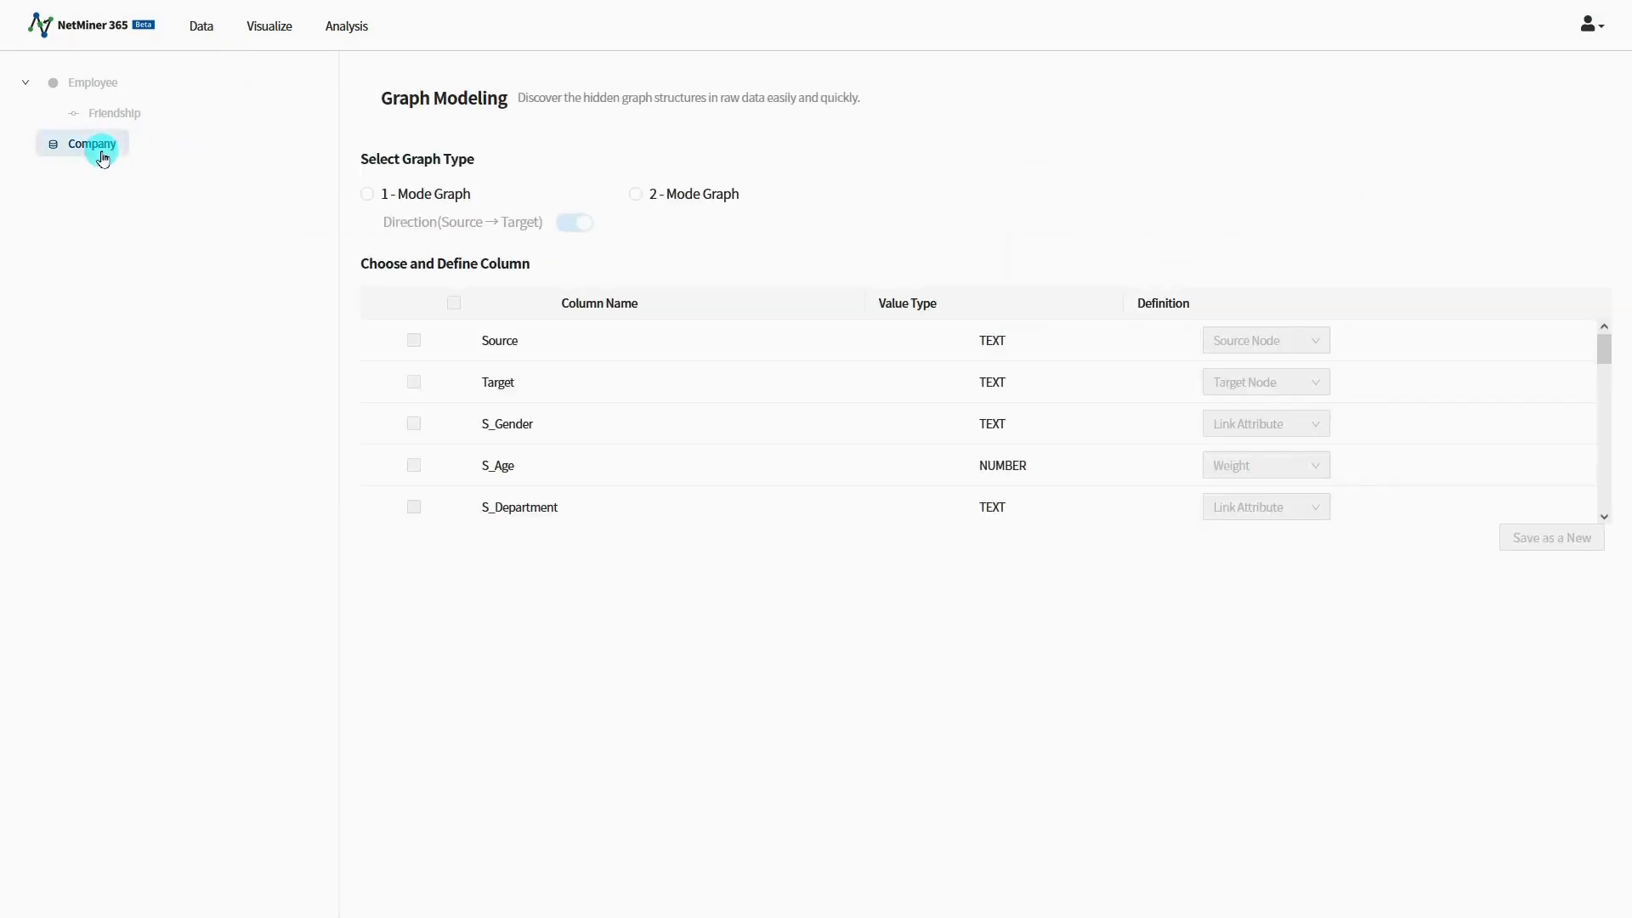
left_click(367, 194)
Step: Include the columns Source, Target, S_Gender, S_Age, S_Department and S_Job Title in the graph model
left_click(414, 340)
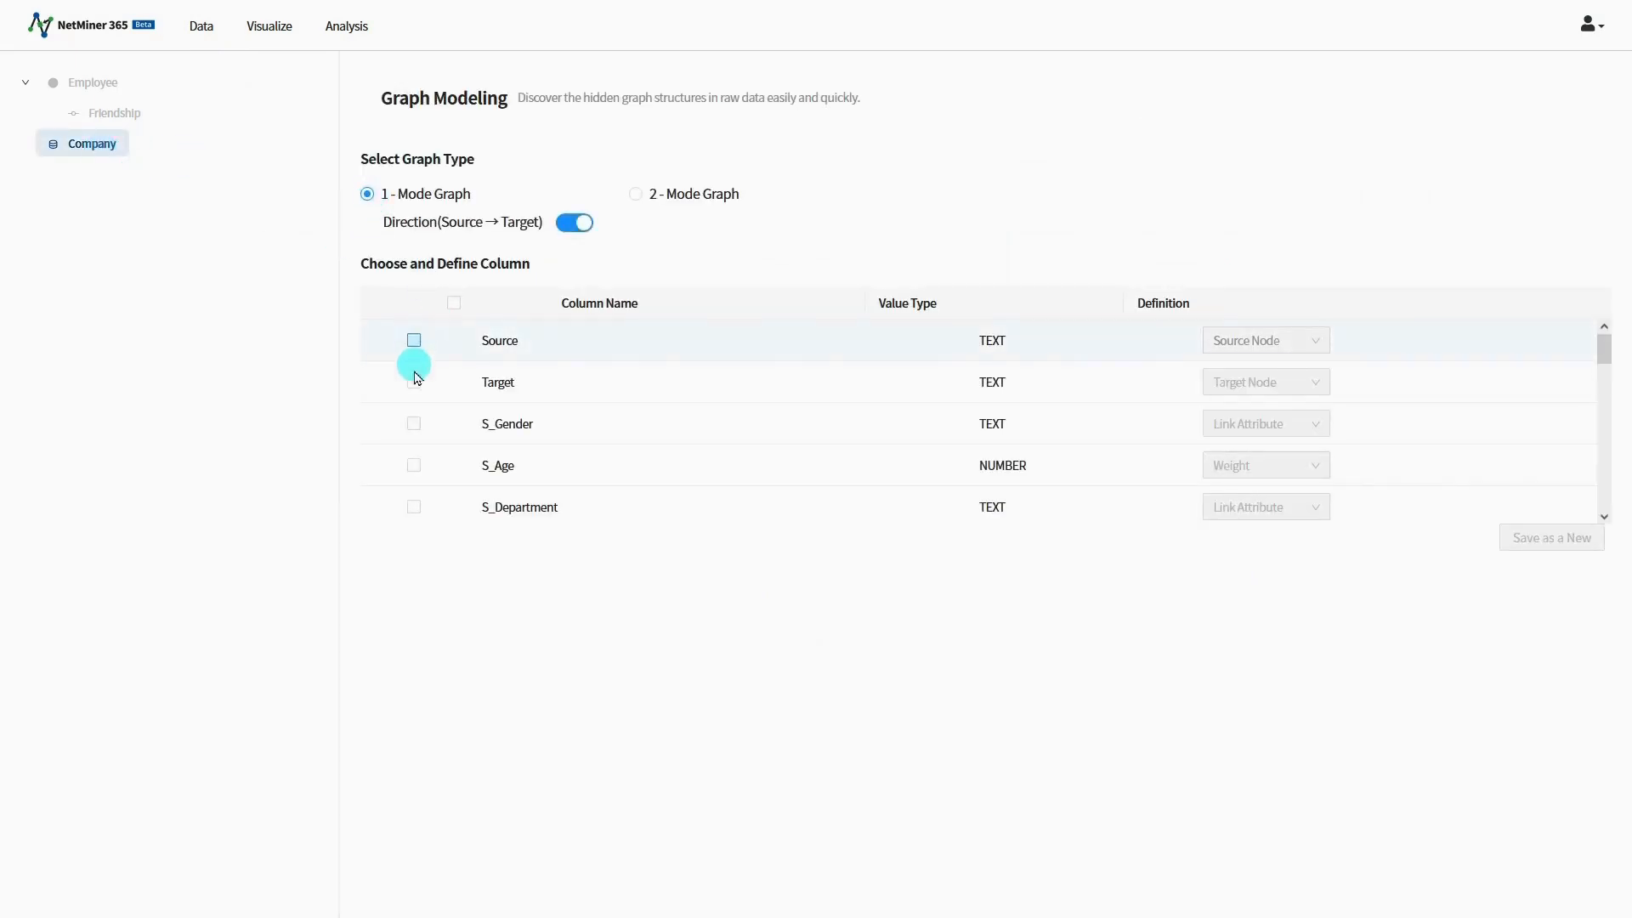
left_click(414, 382)
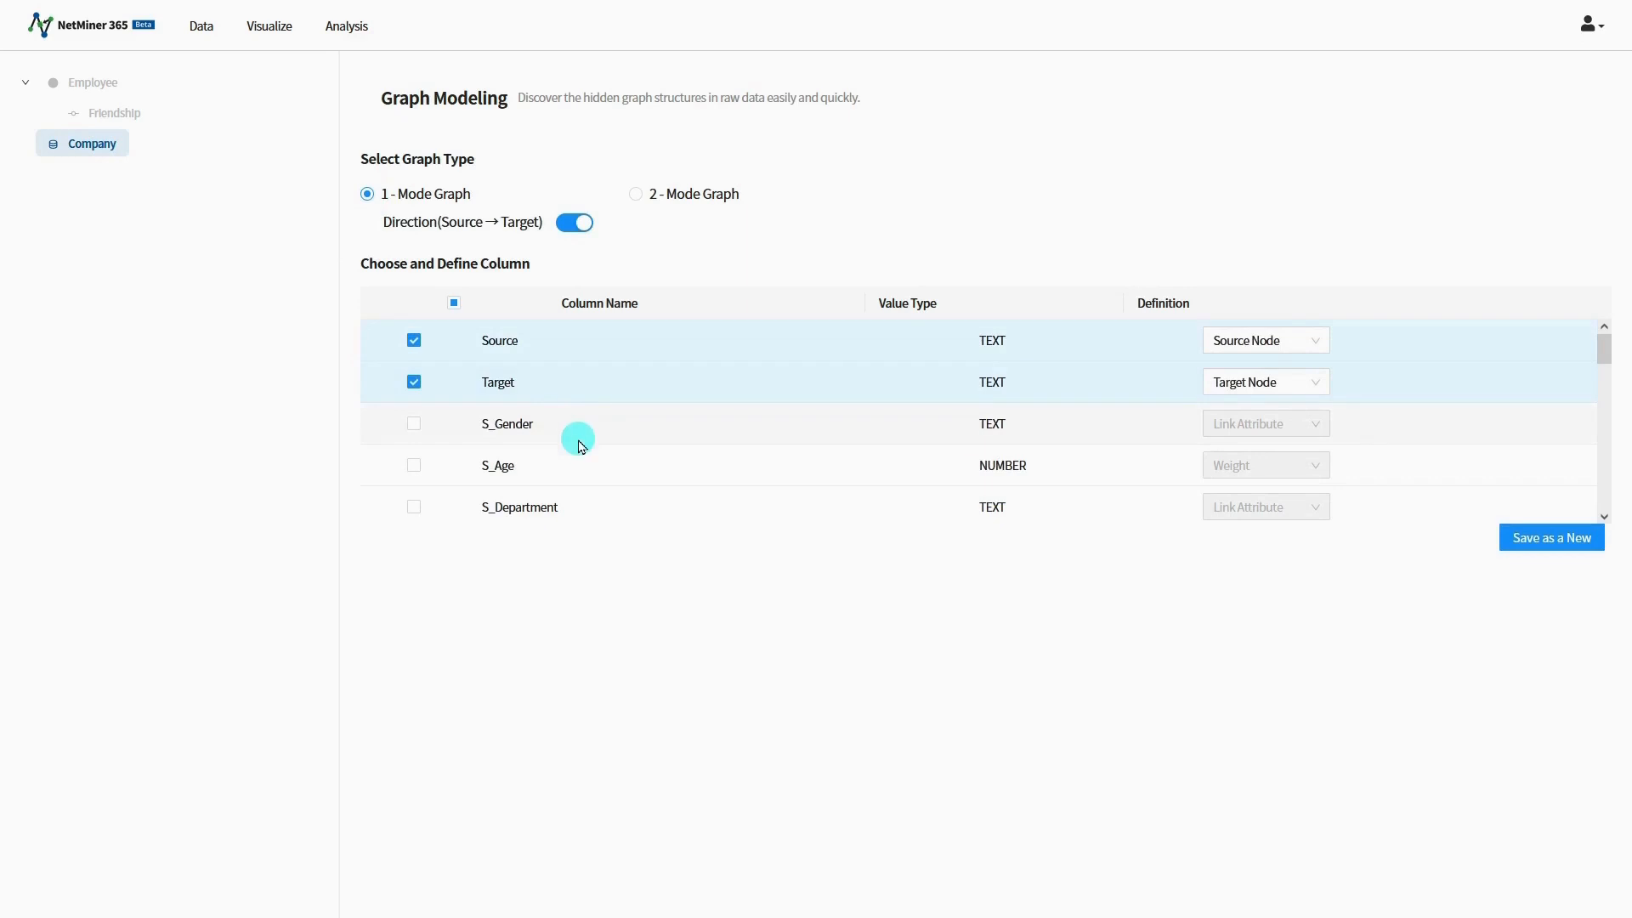
left_click(414, 424)
left_click(414, 465)
left_click(414, 506)
scroll(418, 502, "down", 1)
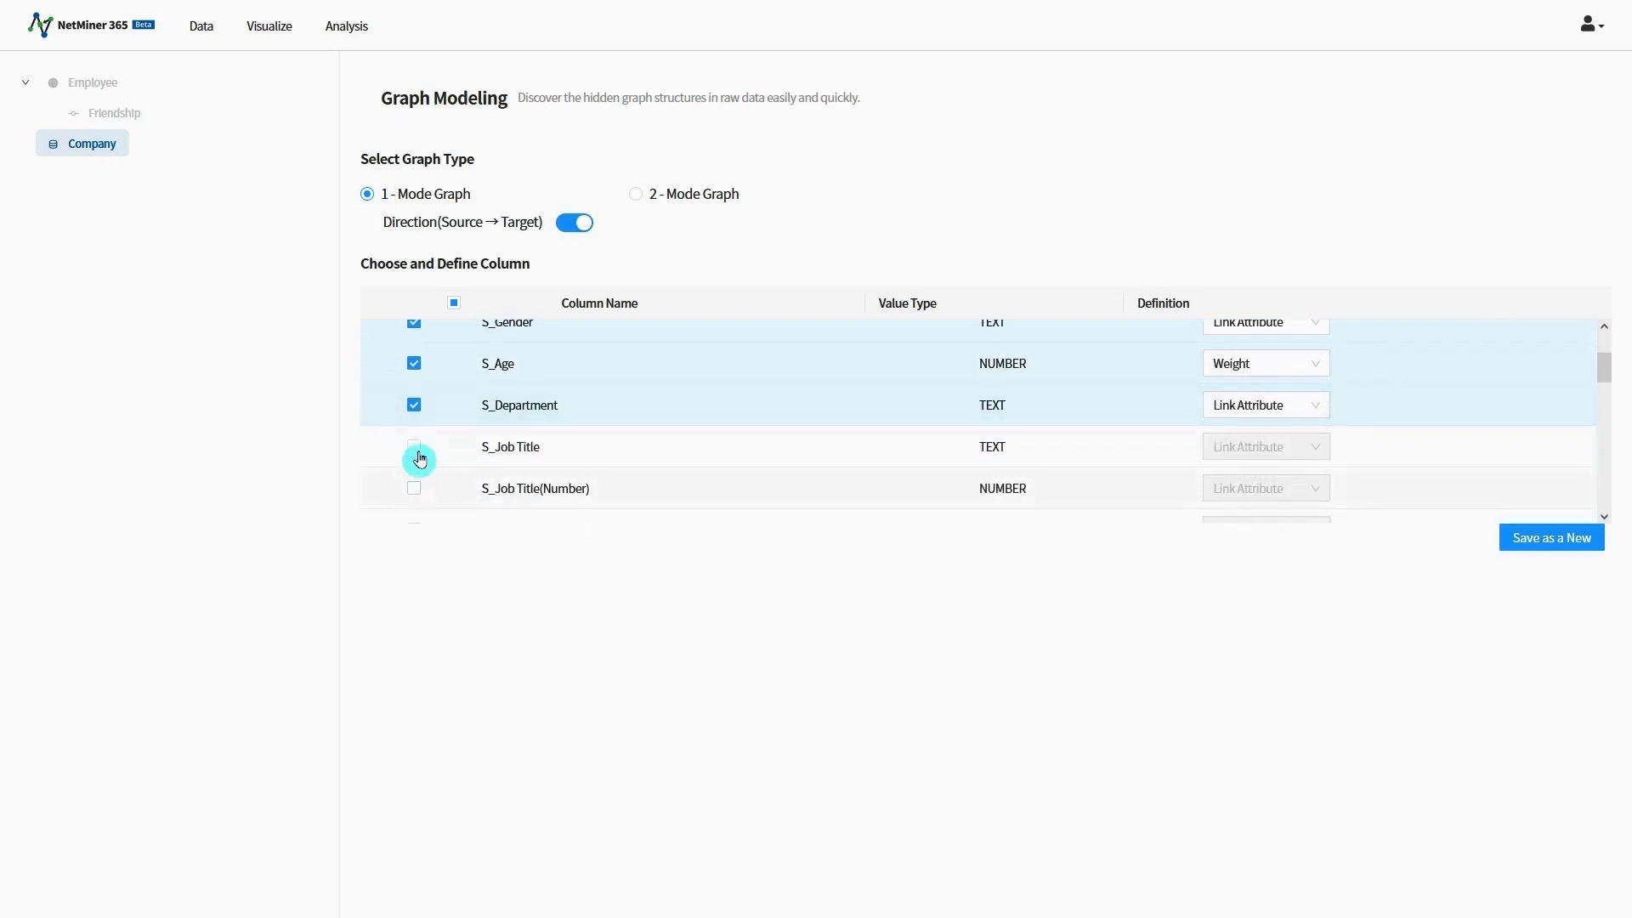
left_click(414, 447)
Step: Define S_Gender, S_Age, S_Department and S_Job Title as Source Node Att
scroll(1154, 425, "up", 1)
left_click(1250, 423)
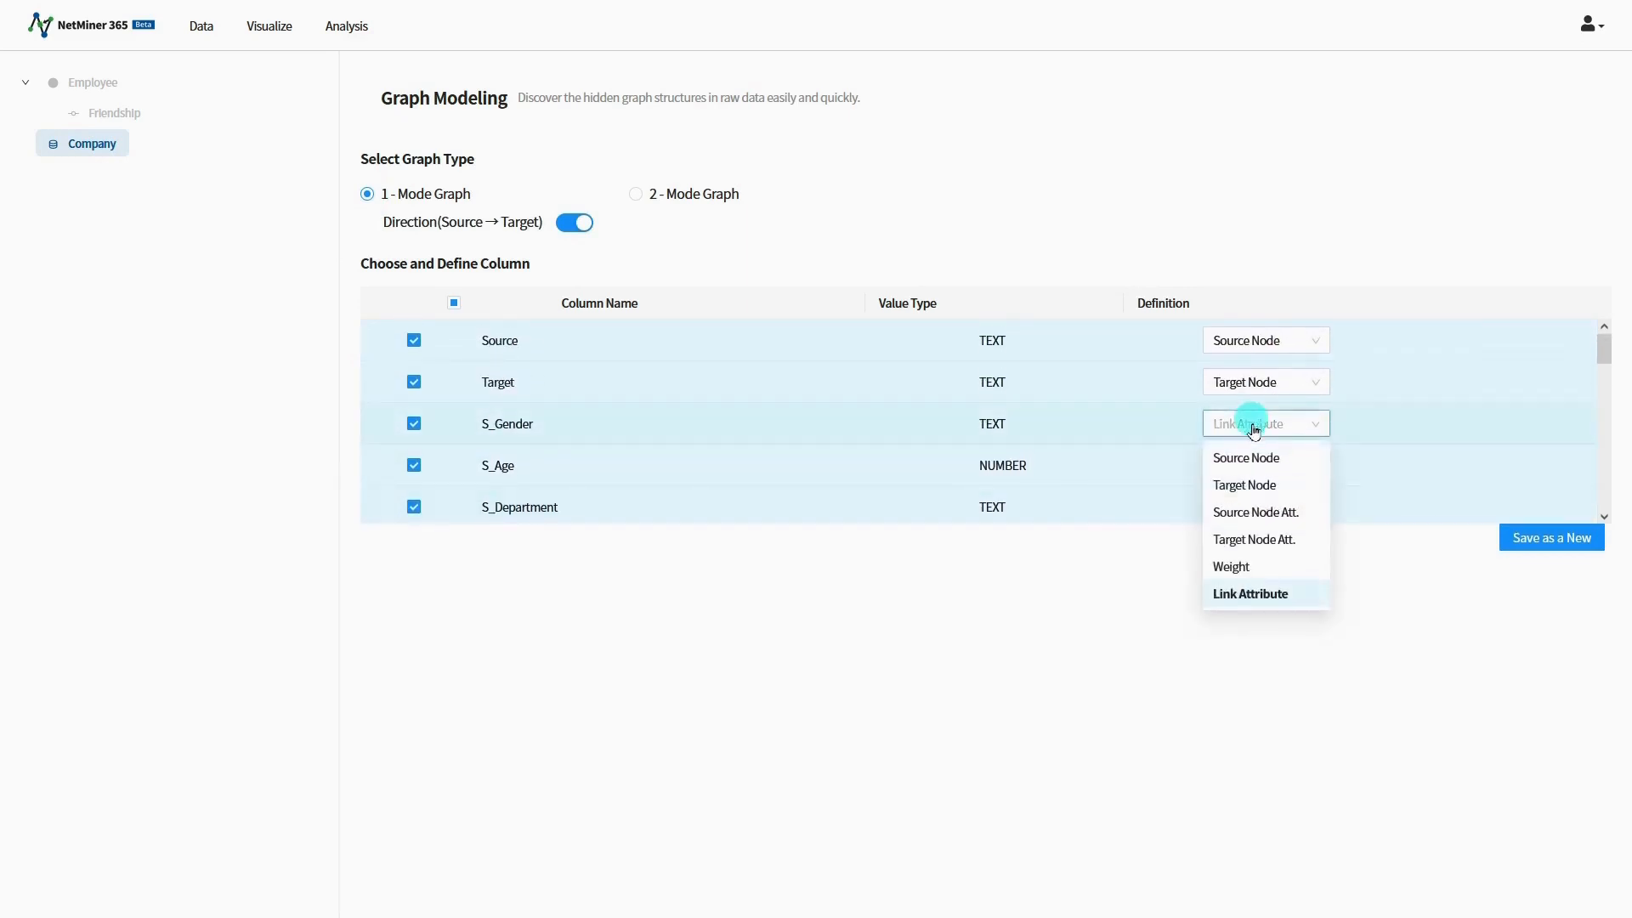
left_click(1265, 511)
left_click(1264, 466)
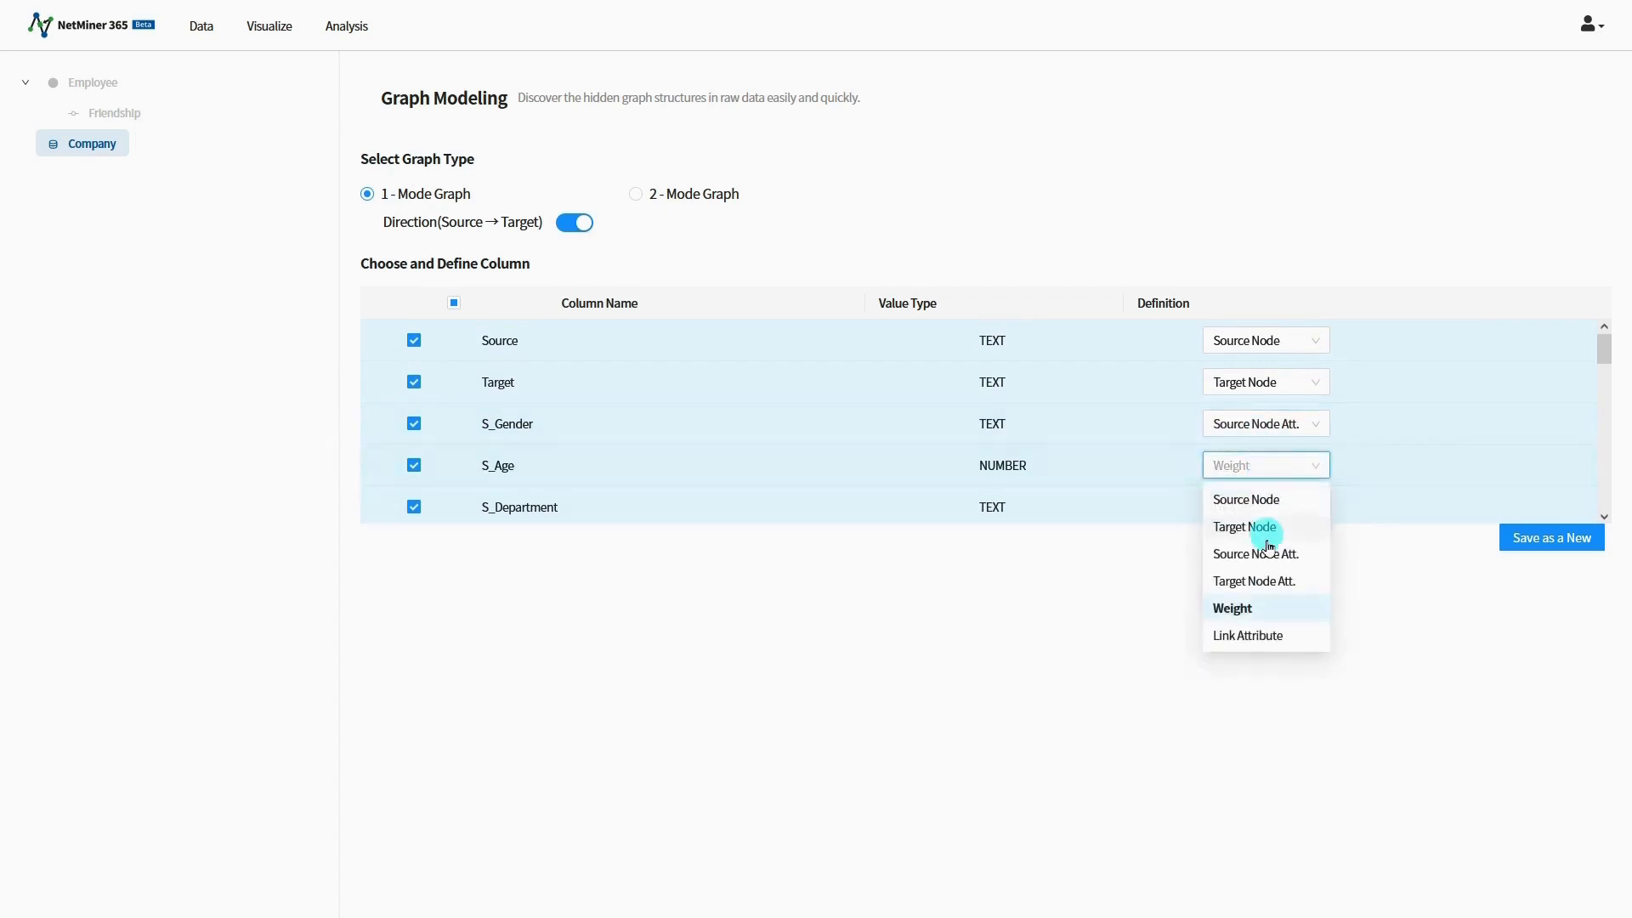
left_click(1265, 551)
left_click(1267, 501)
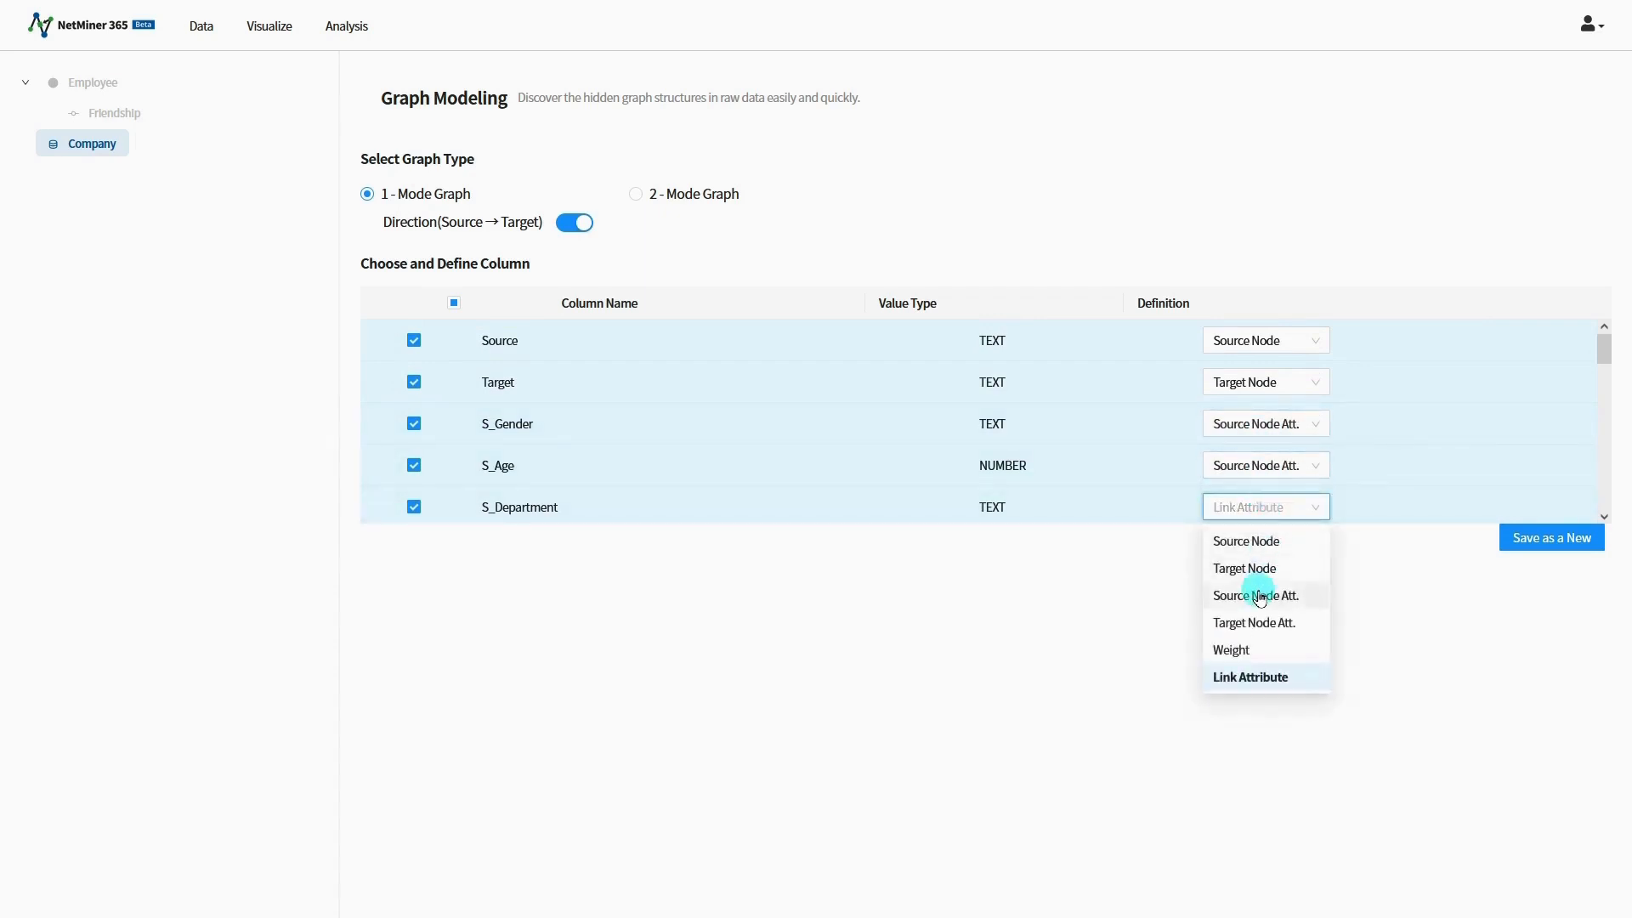
left_click(1258, 593)
scroll(1265, 490, "down", 2)
left_click(1266, 451)
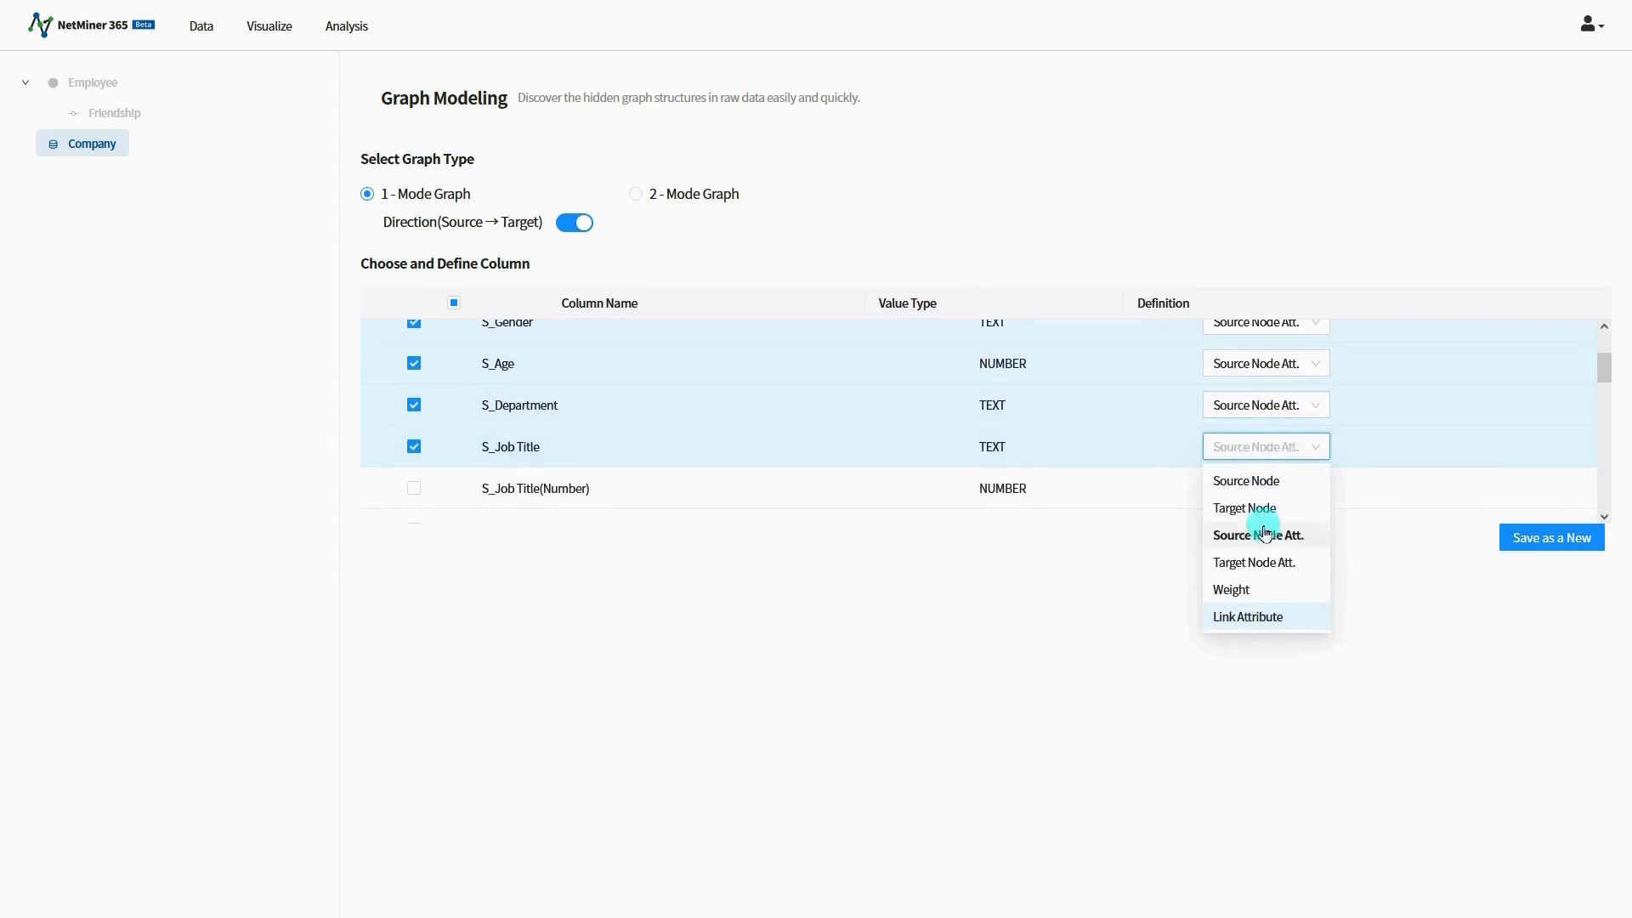
left_click(1261, 532)
Step: Include the columns T_Gender, T_Age, T_Department and T_Job Title in the graph model
scroll(578, 415, "down", 5)
scroll(578, 415, "down", 5)
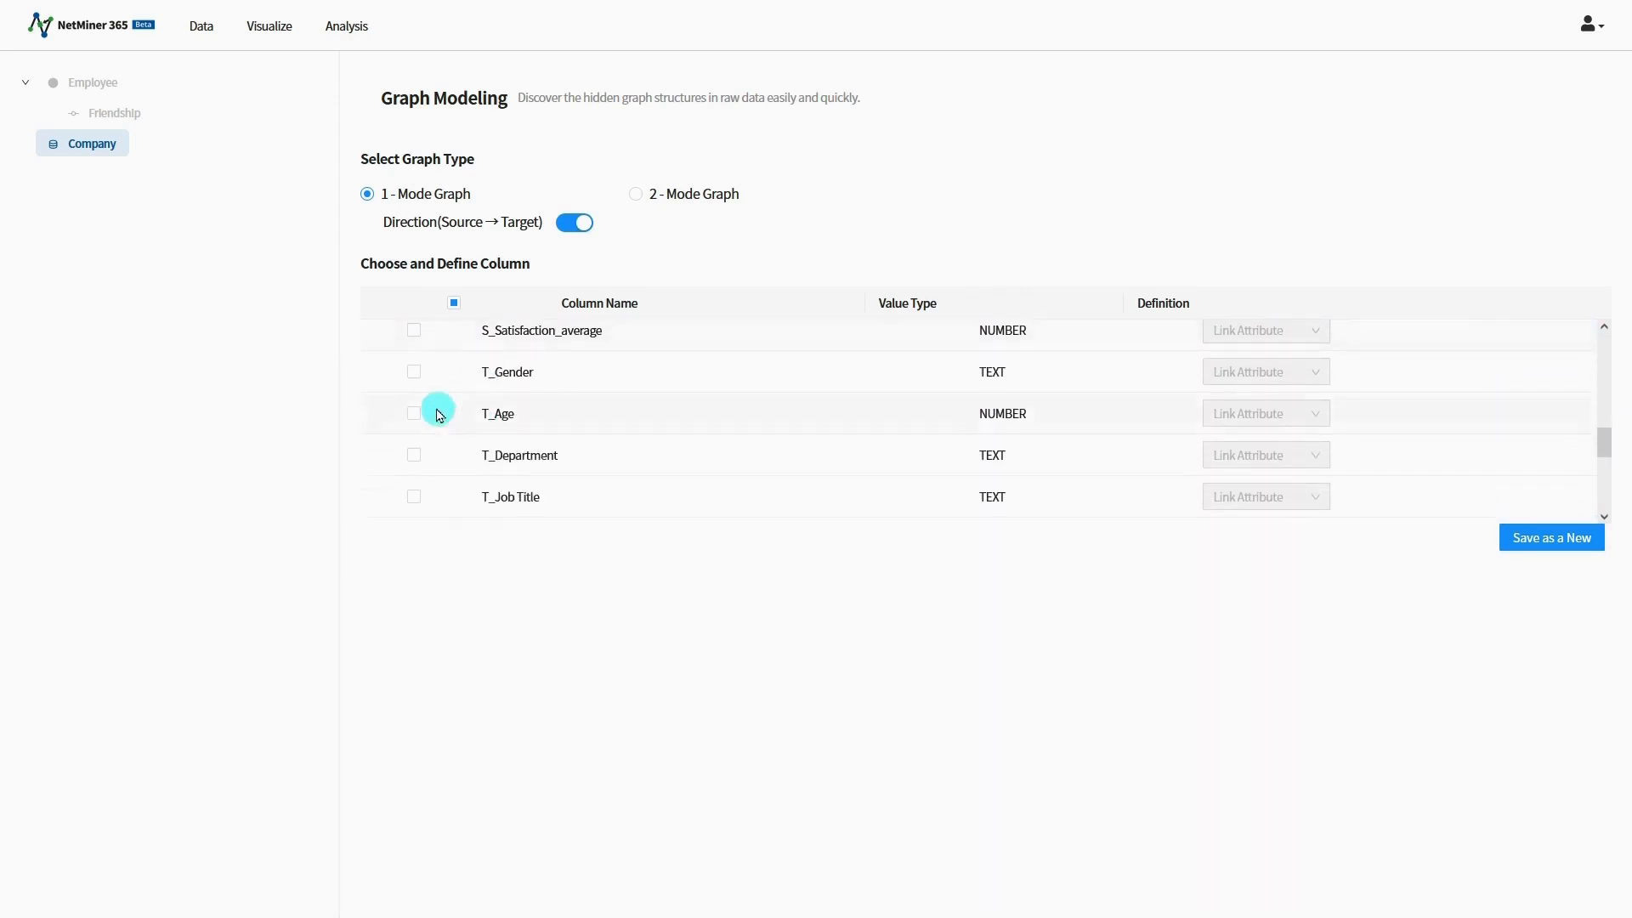
left_click(414, 372)
left_click(414, 414)
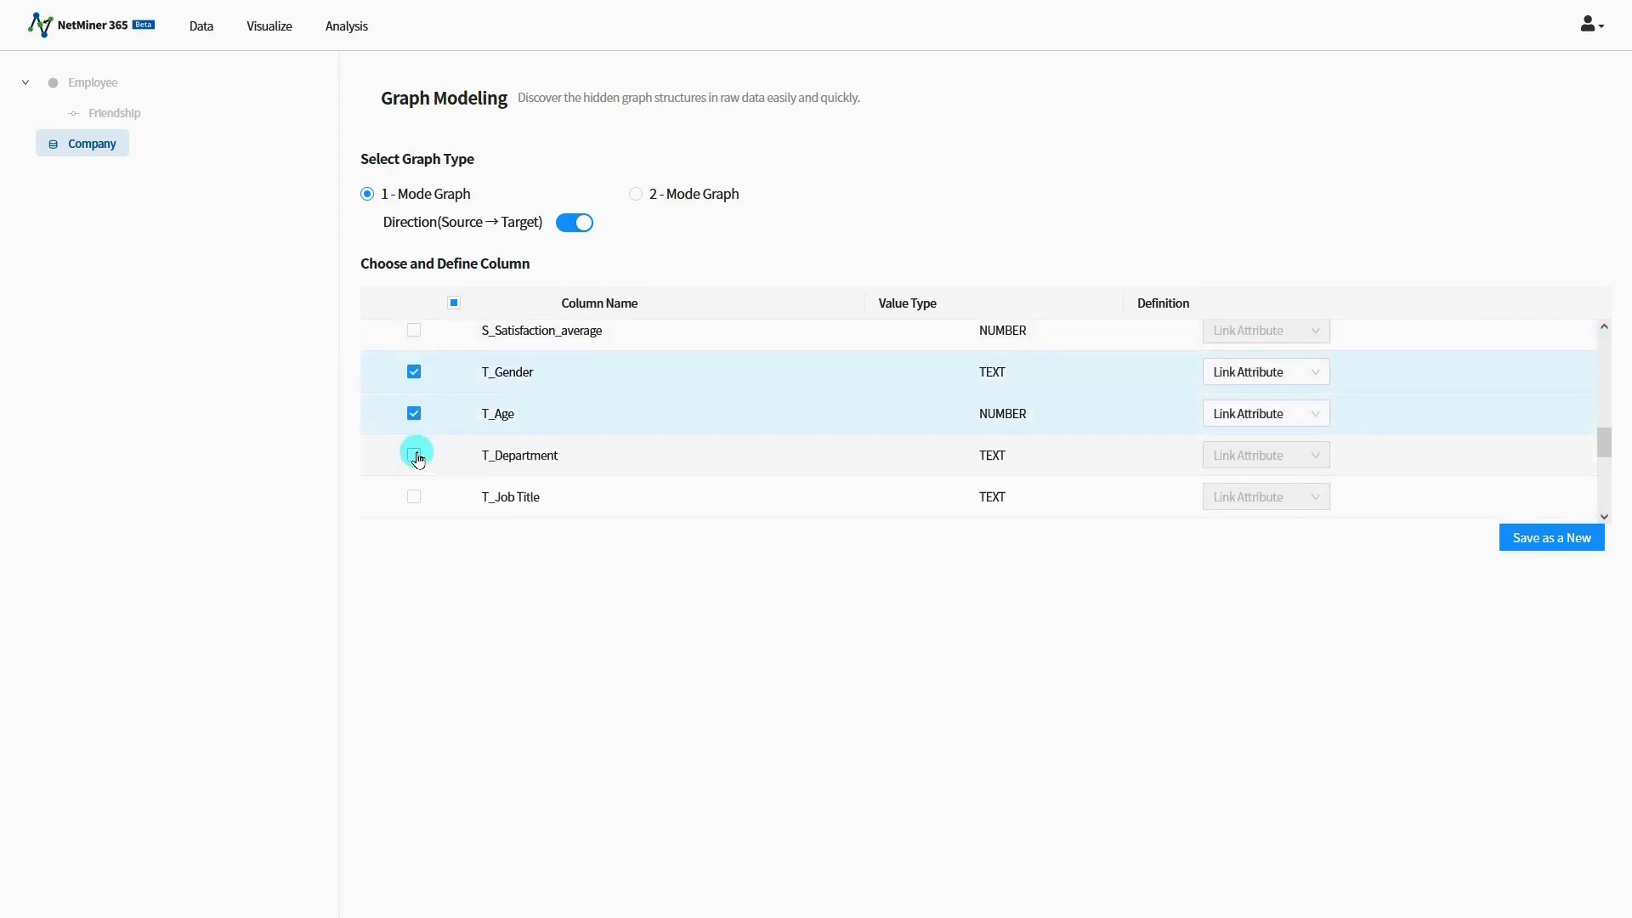
left_click(414, 455)
left_click(414, 496)
Step: Define T_Gender, T_Age, T_Department and T_Job Title as Target Node Att
left_click(1206, 373)
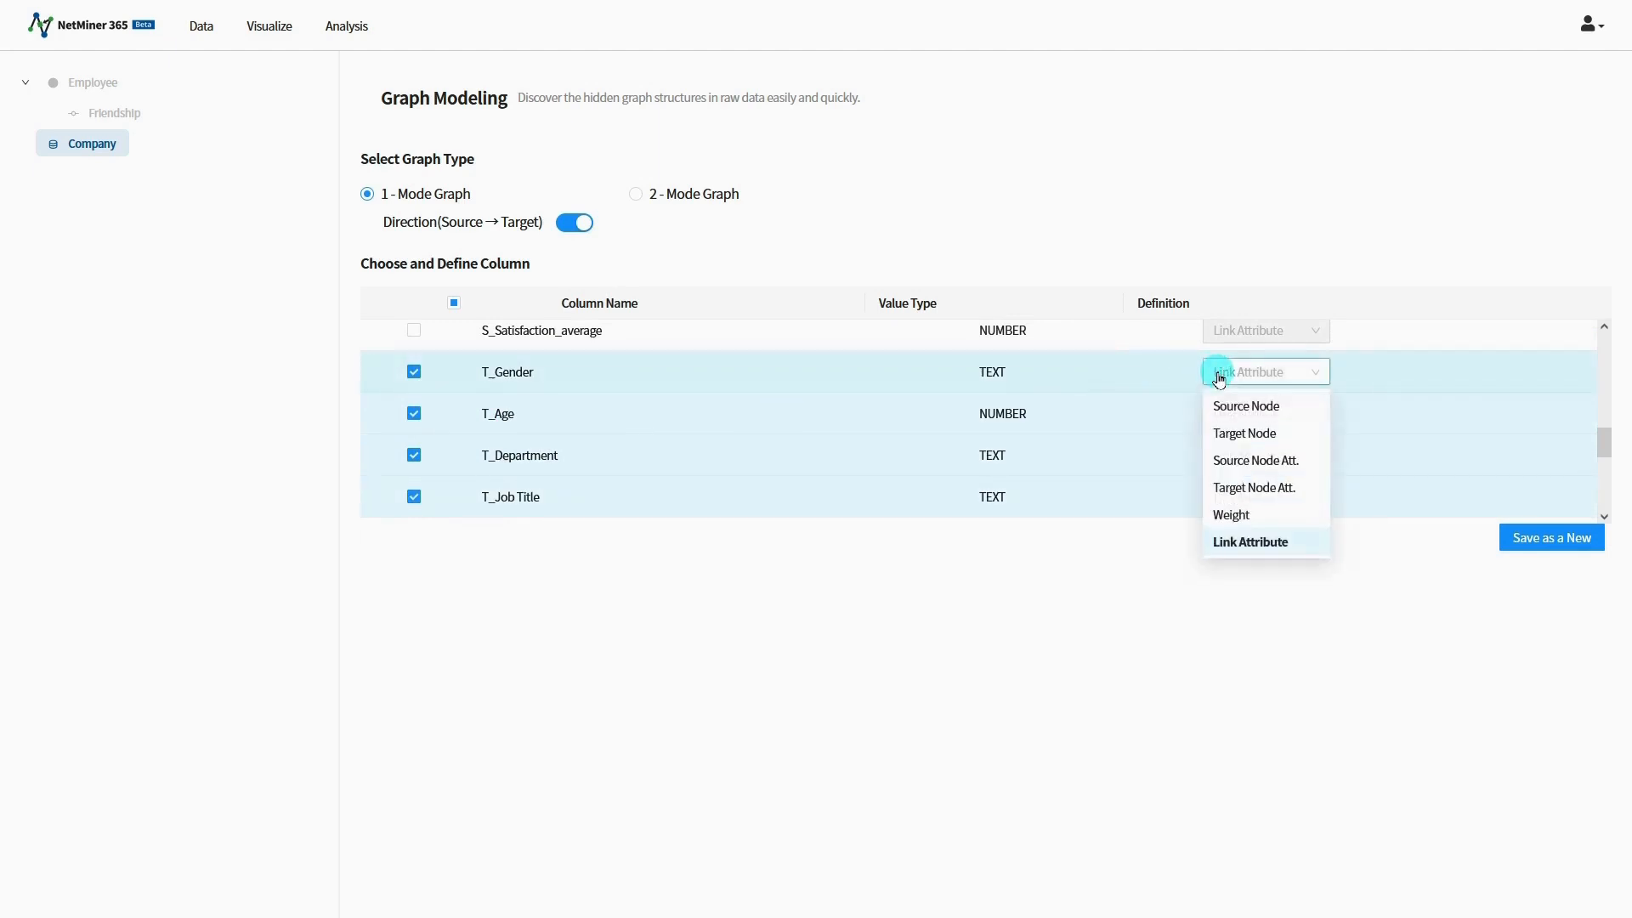
left_click(1250, 486)
left_click(1261, 414)
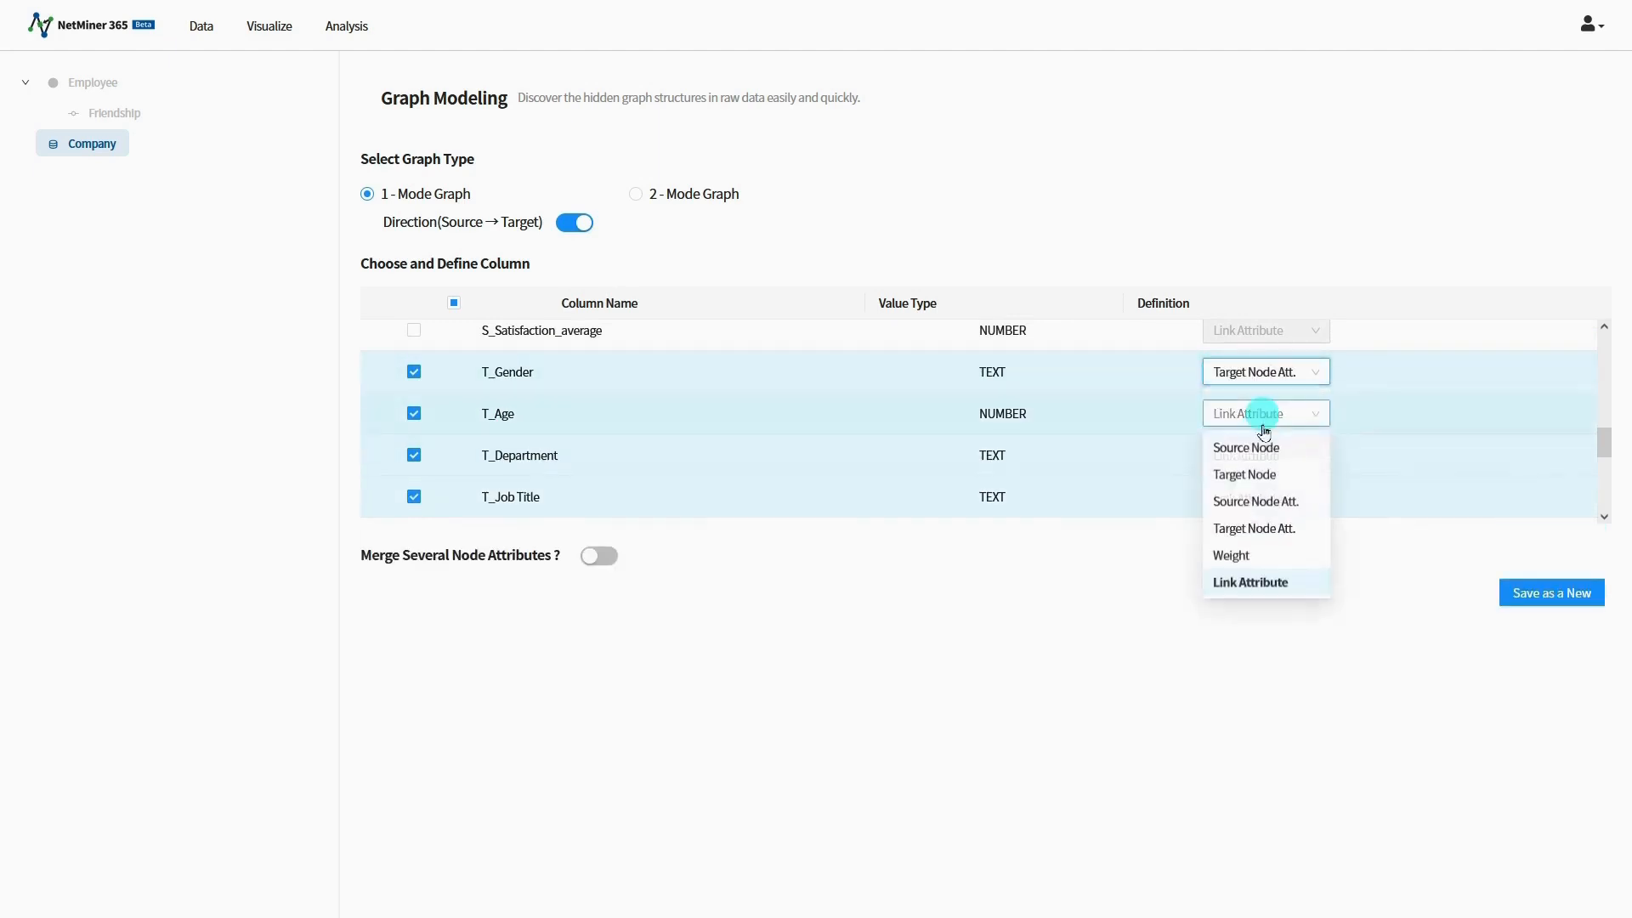
left_click(1250, 520)
left_click(1261, 458)
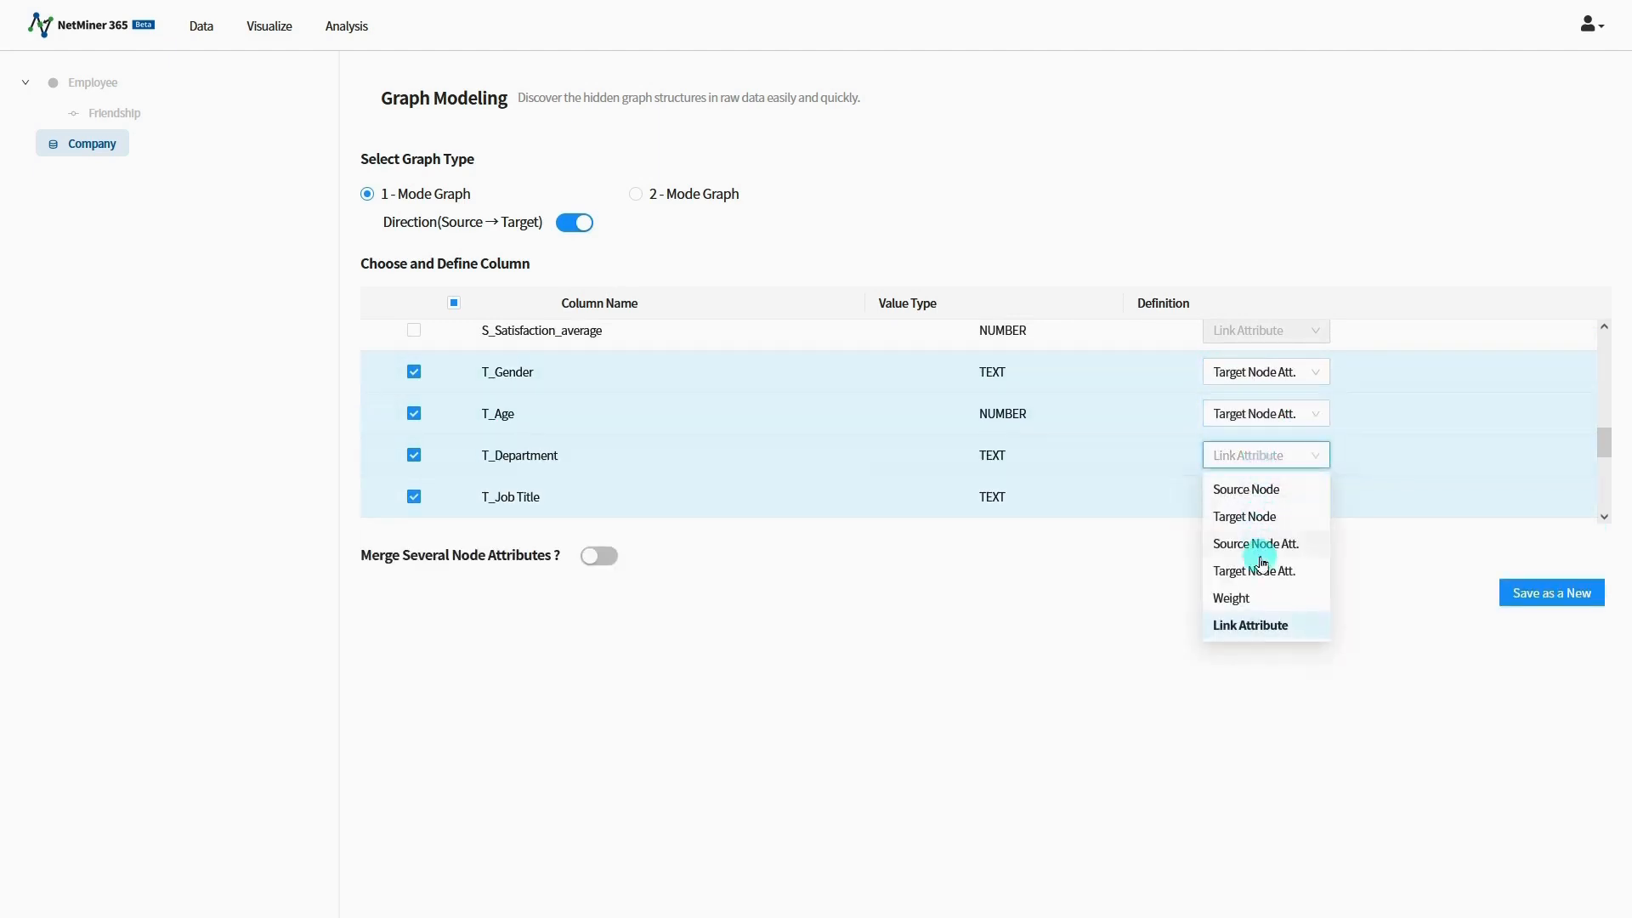
left_click(1258, 568)
left_click(1260, 500)
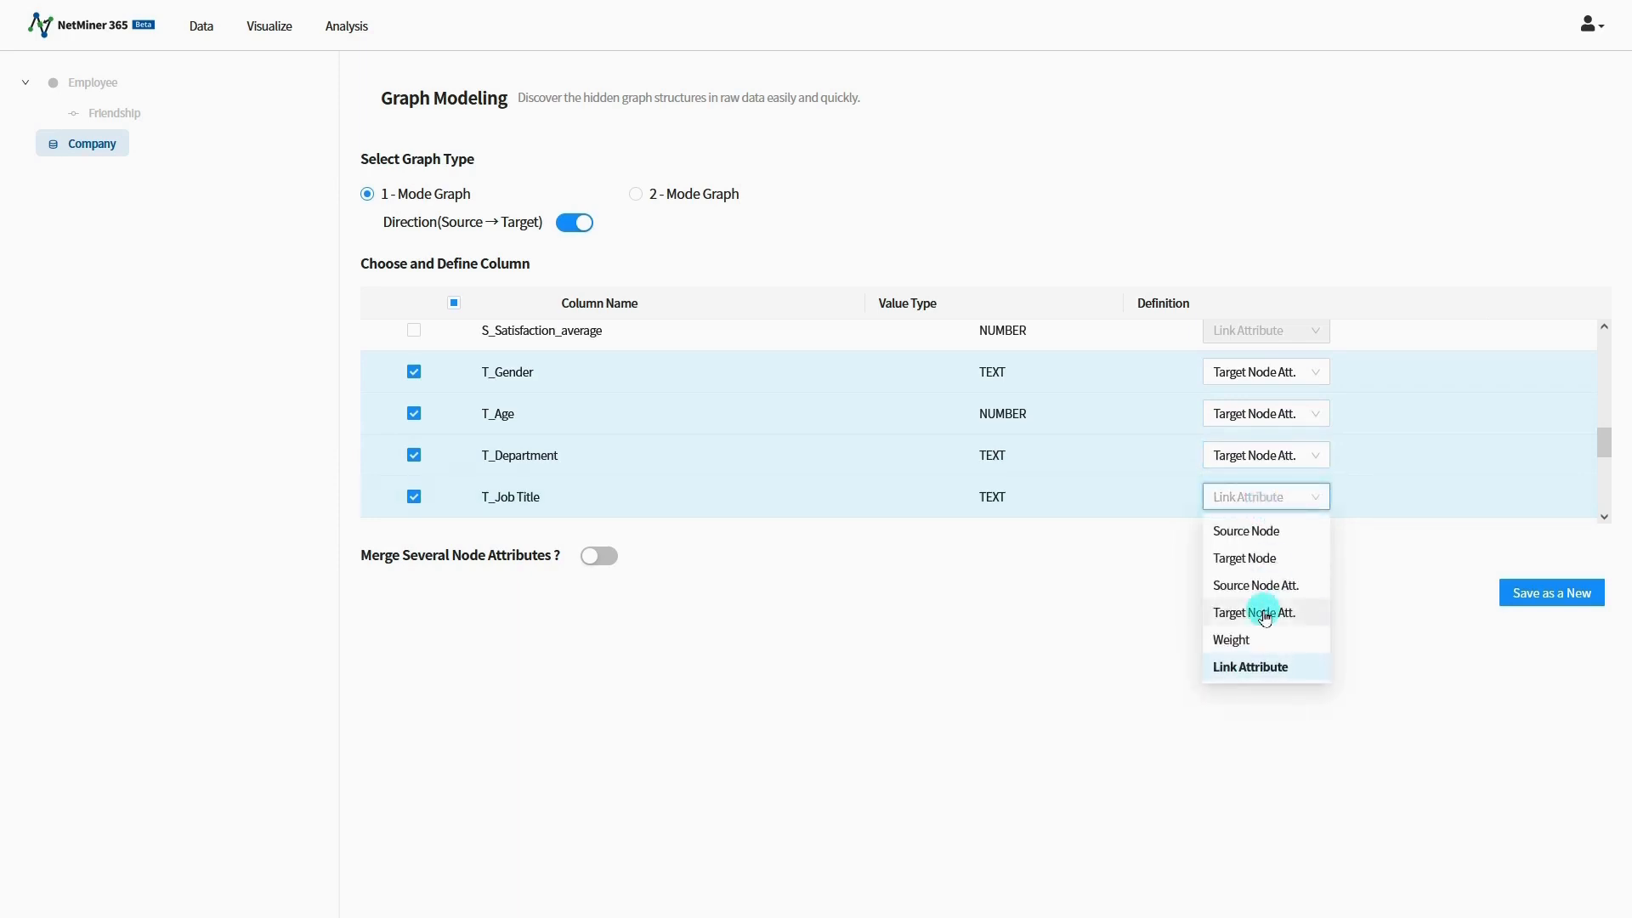
left_click(1267, 612)
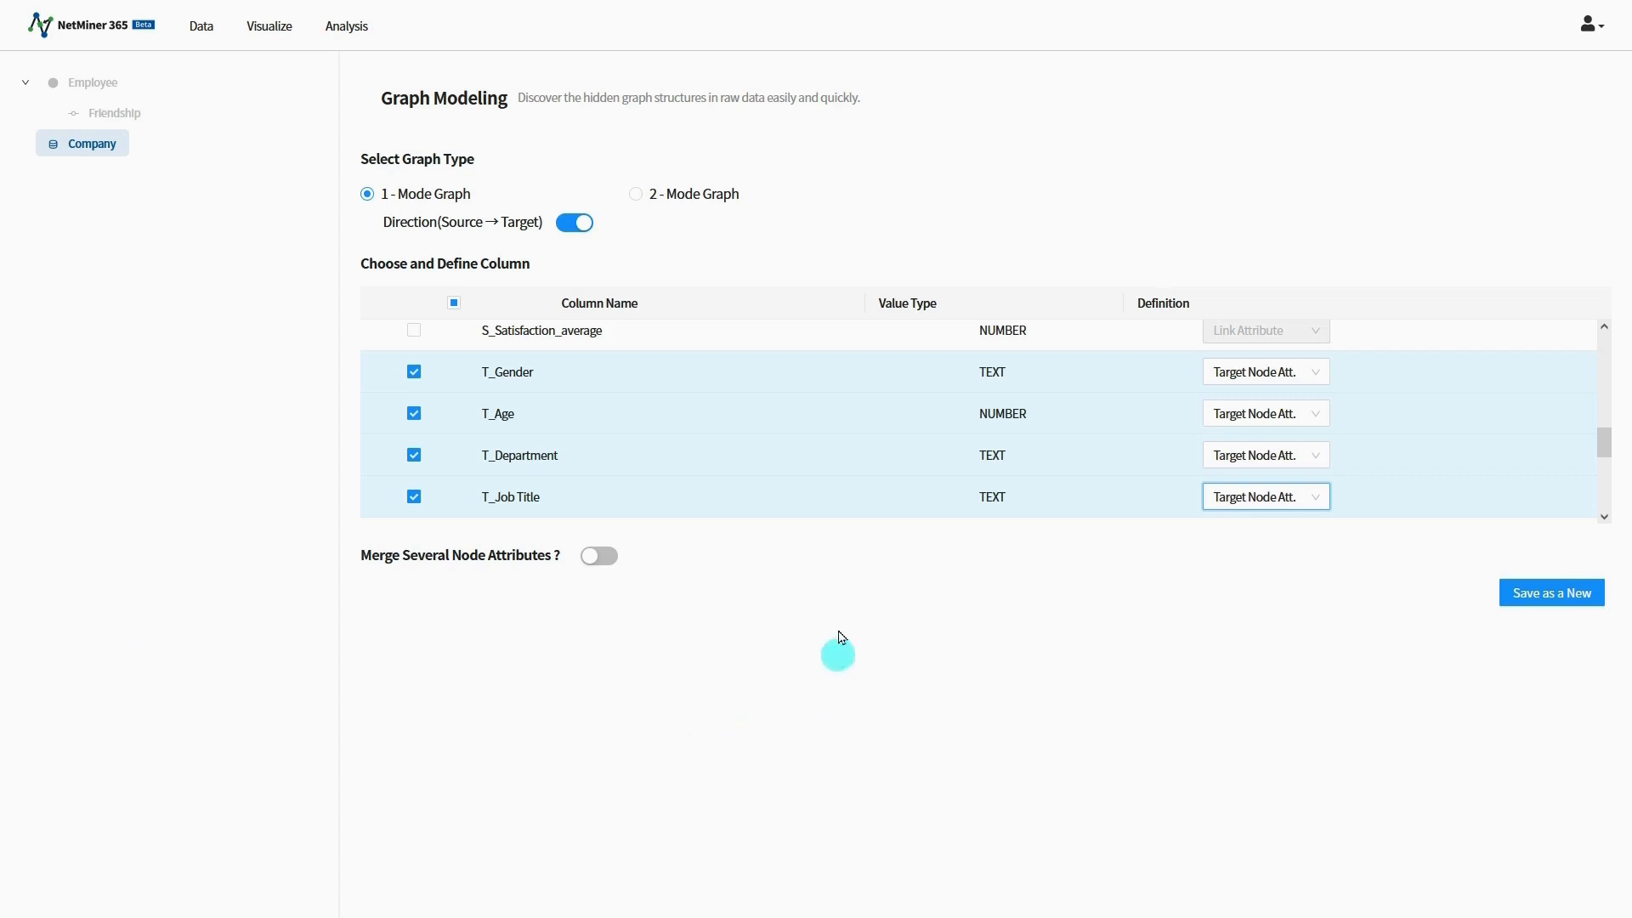
Step: Enable merging of node attributes and define a Gender attribute that combines S_Gender and T_Gender
left_click(609, 561)
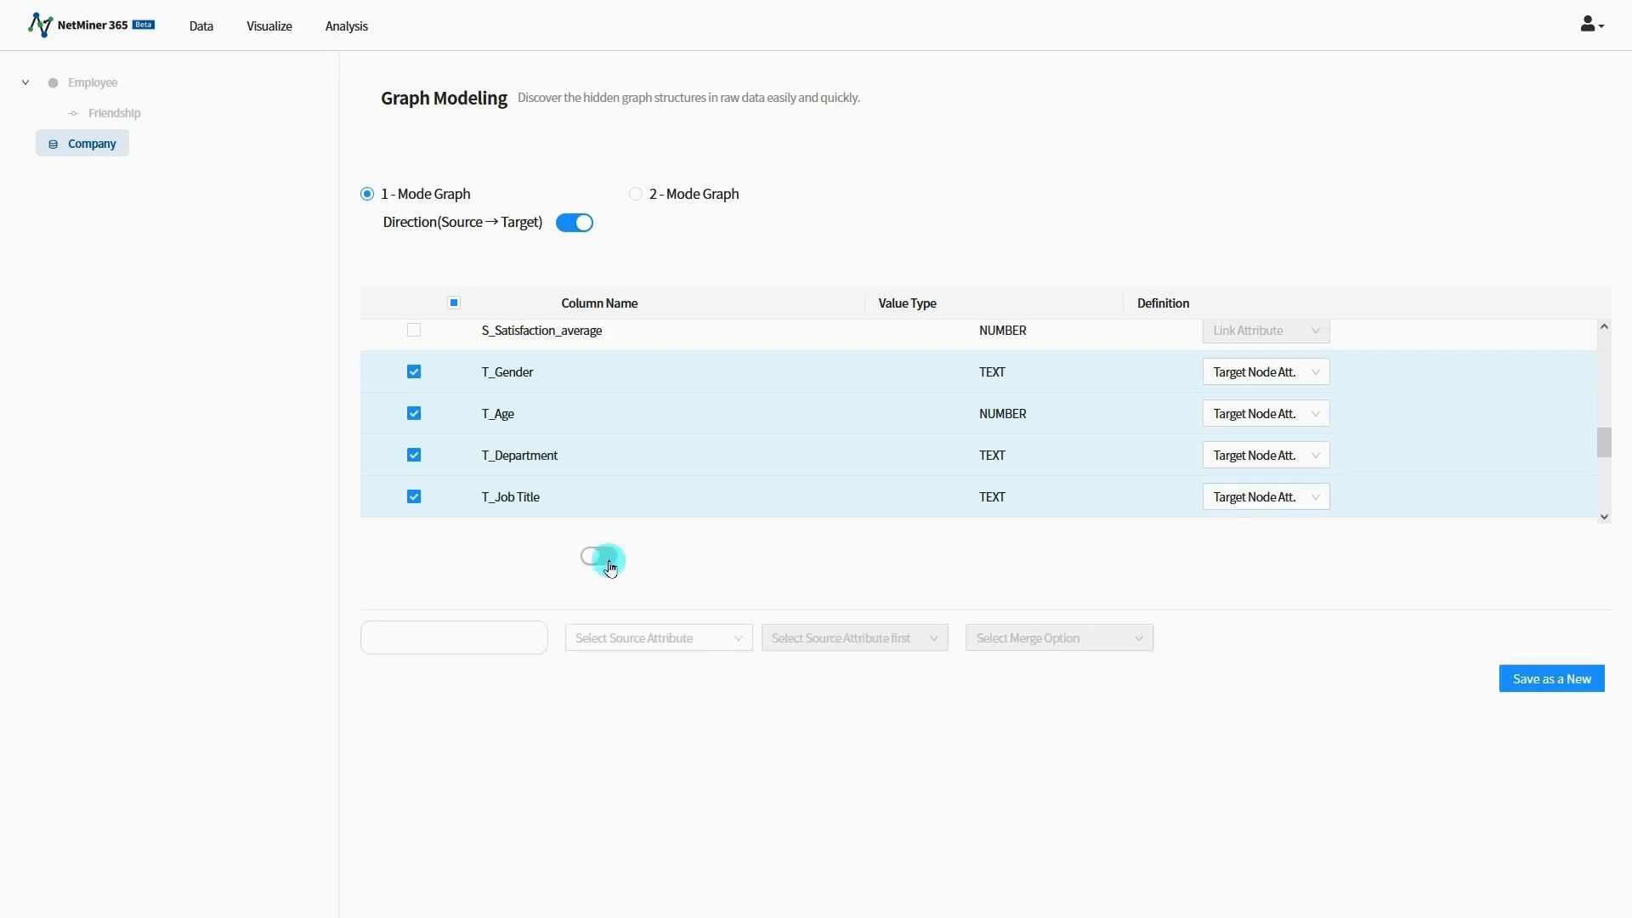
left_click(500, 636)
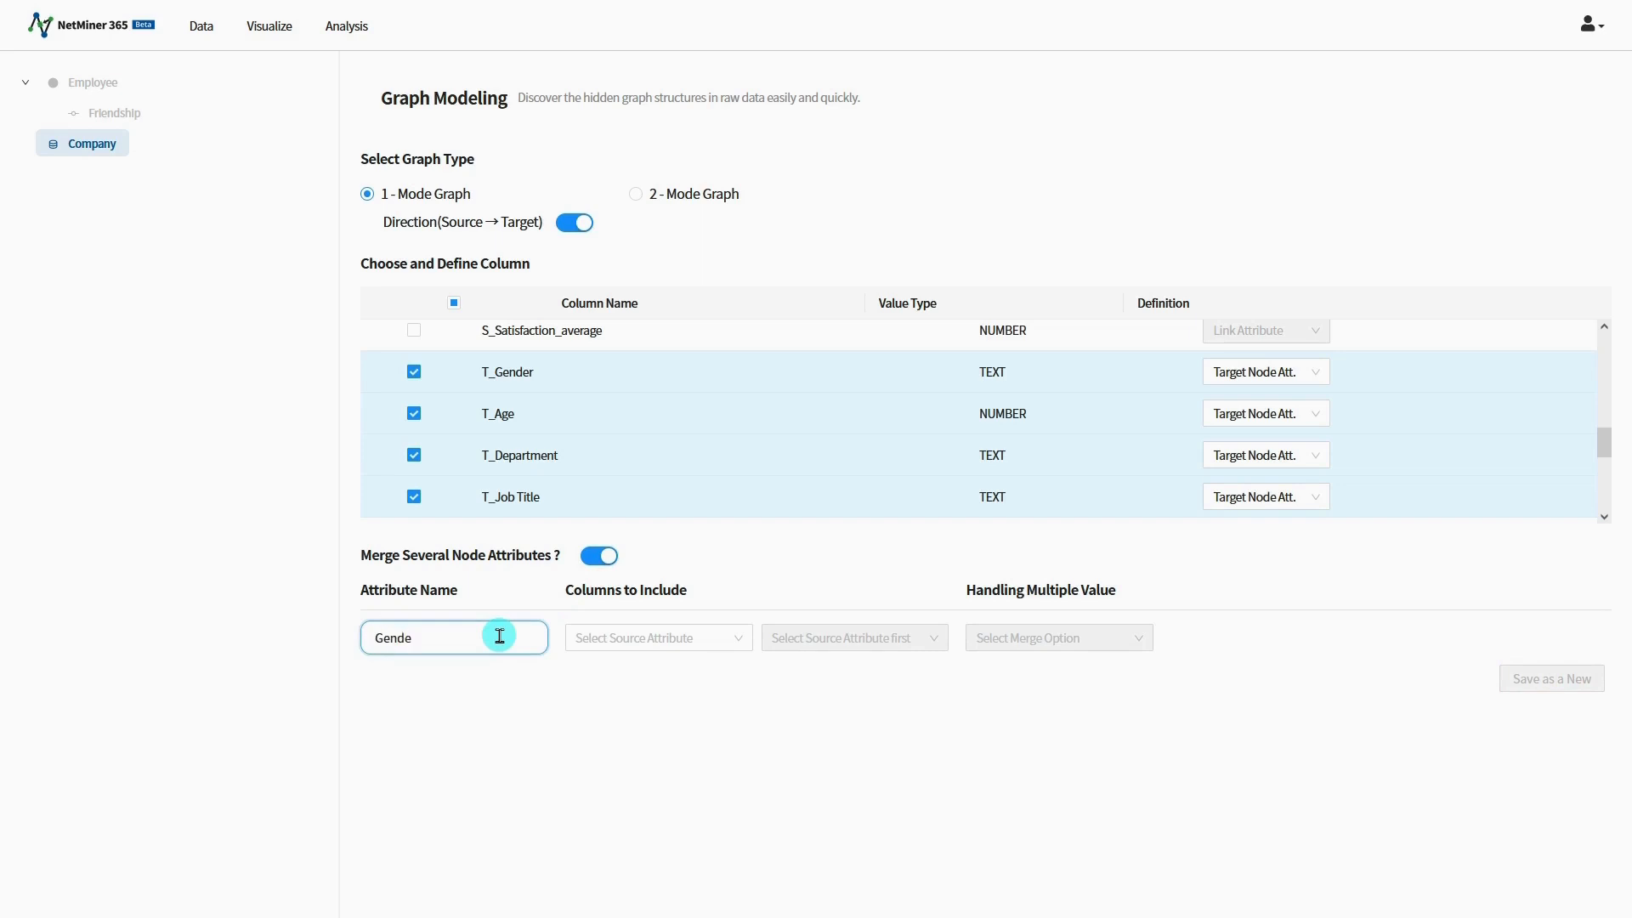
type("Gender")
left_click(629, 638)
left_click(634, 670)
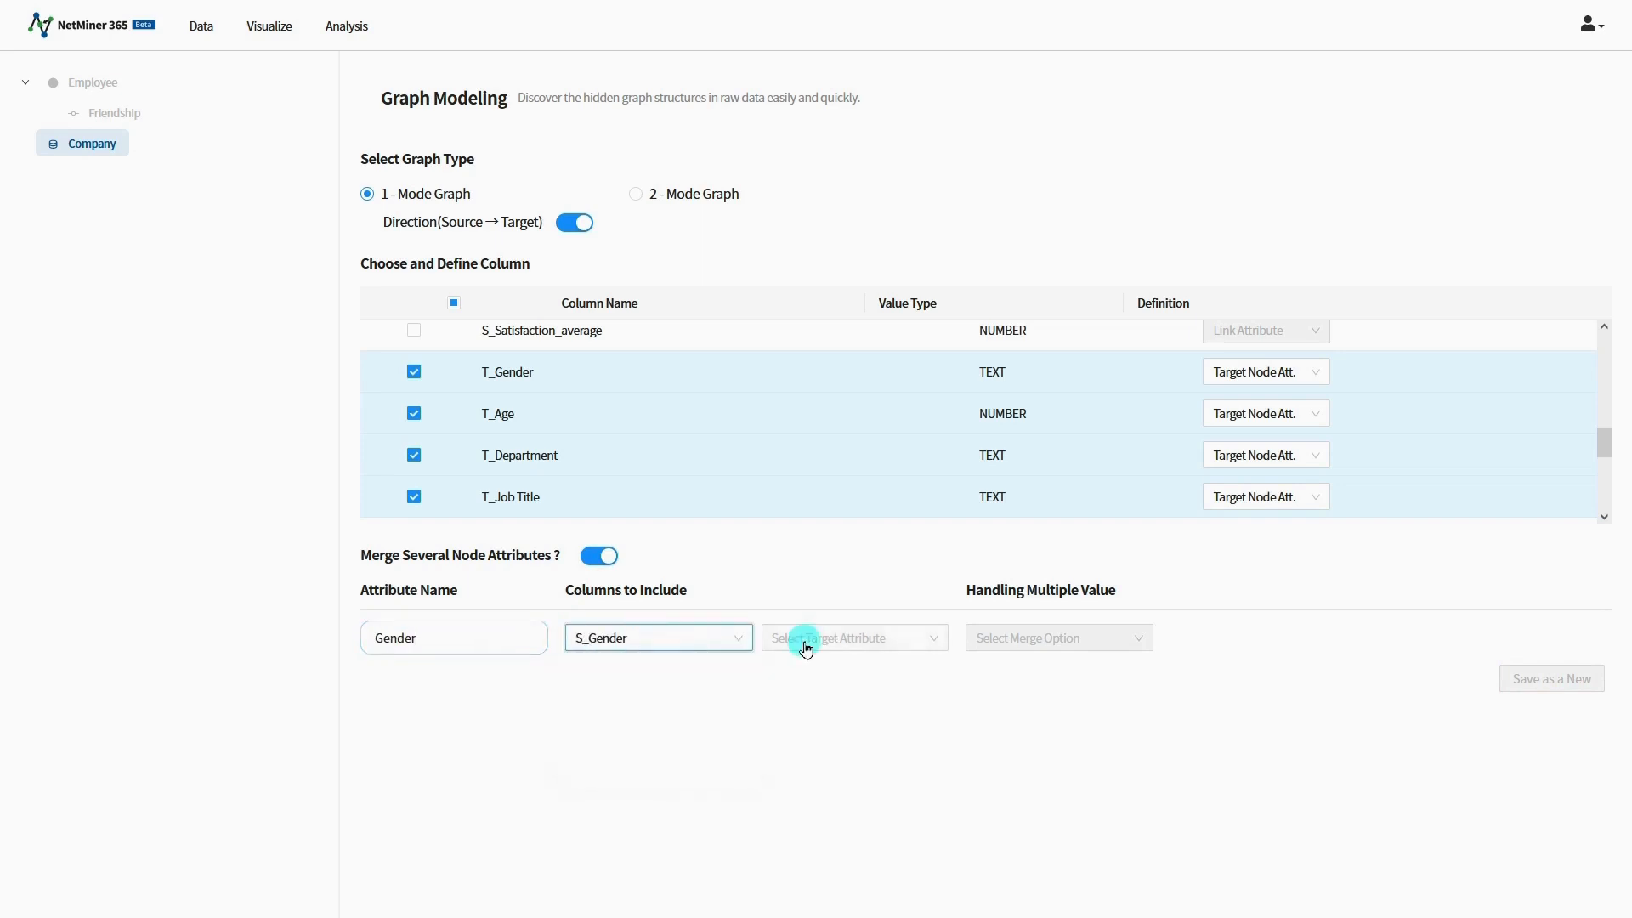
left_click(803, 638)
left_click(803, 674)
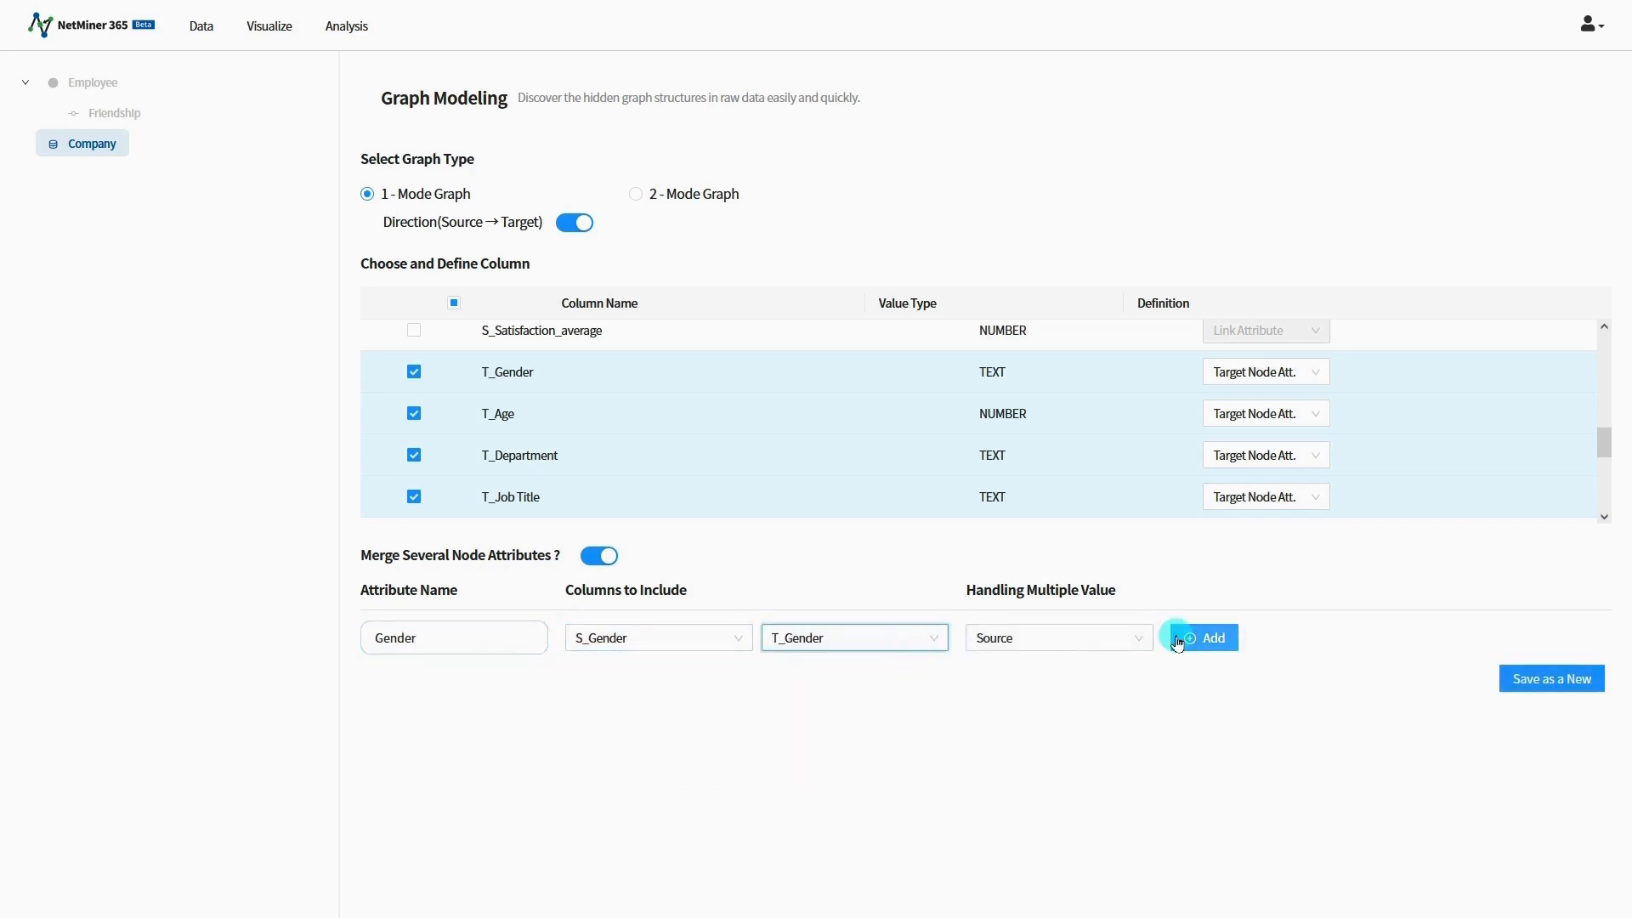
Step: Add a merged Age attribute combining S_Age and T_Age, with multiple values handled by Average
left_click(1186, 637)
left_click(491, 685)
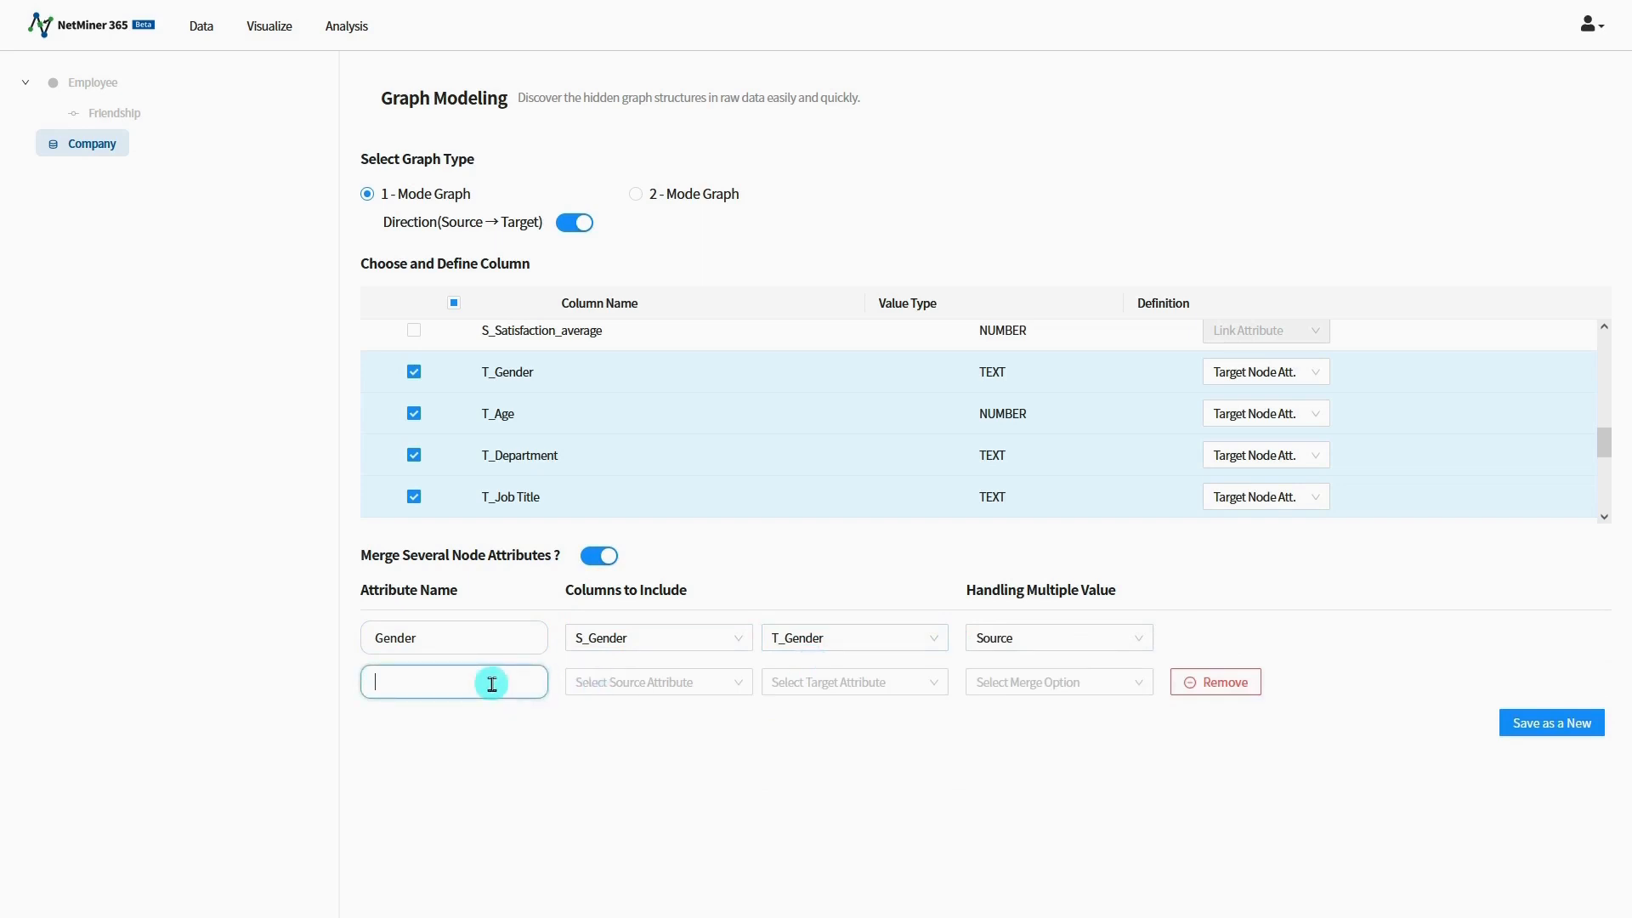
left_click(604, 683)
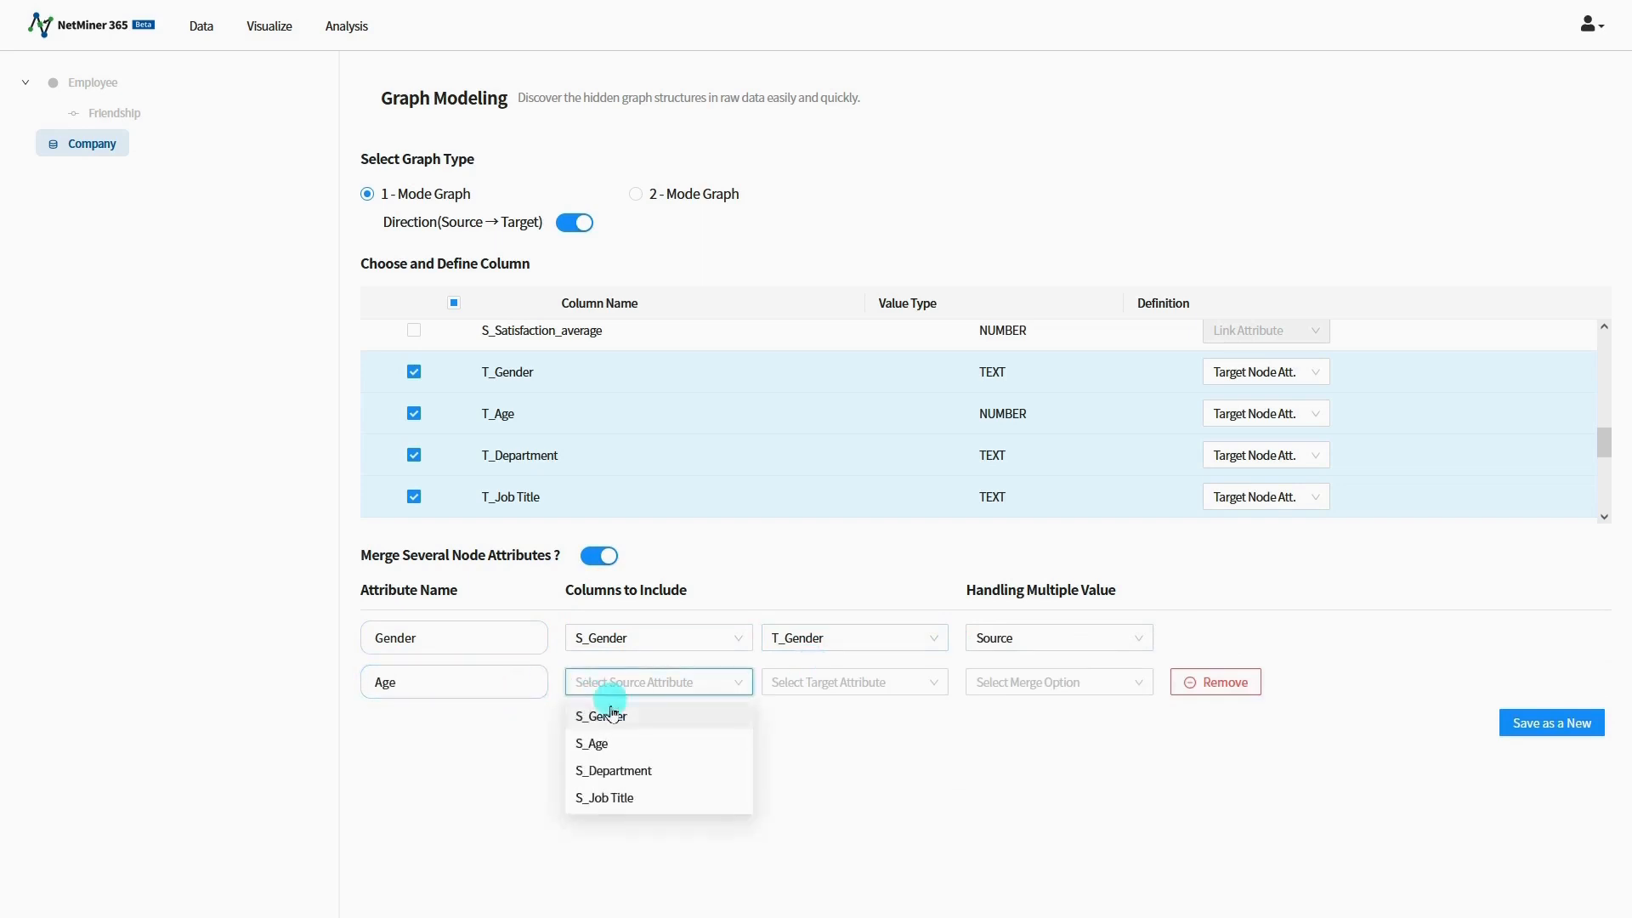
left_click(612, 743)
left_click(784, 688)
left_click(792, 744)
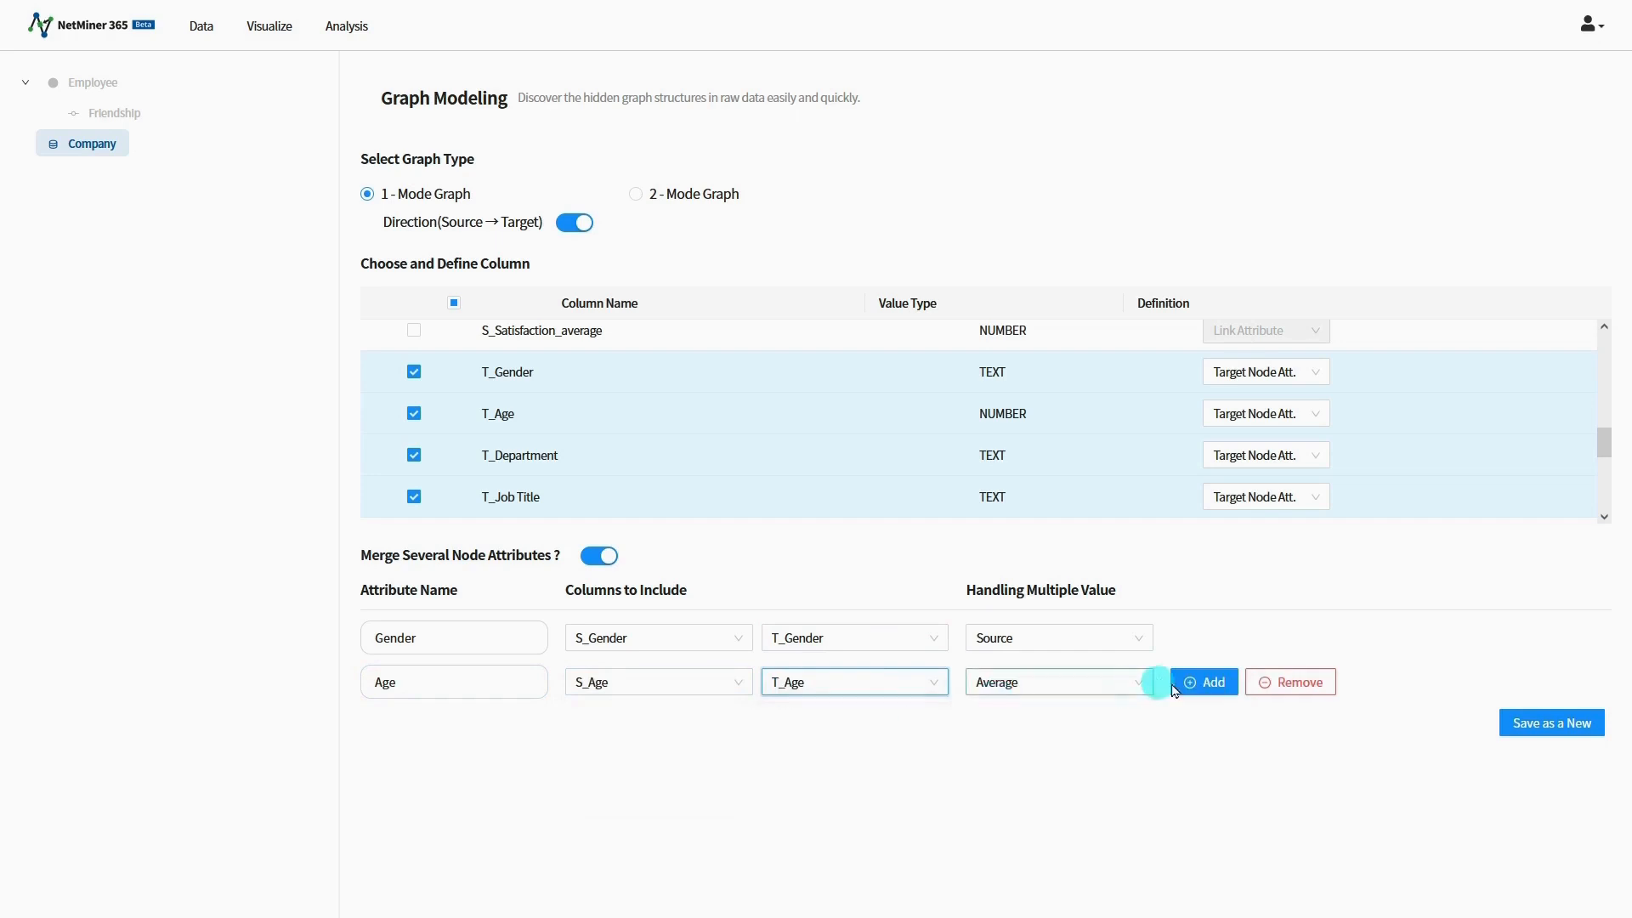
left_click(1131, 687)
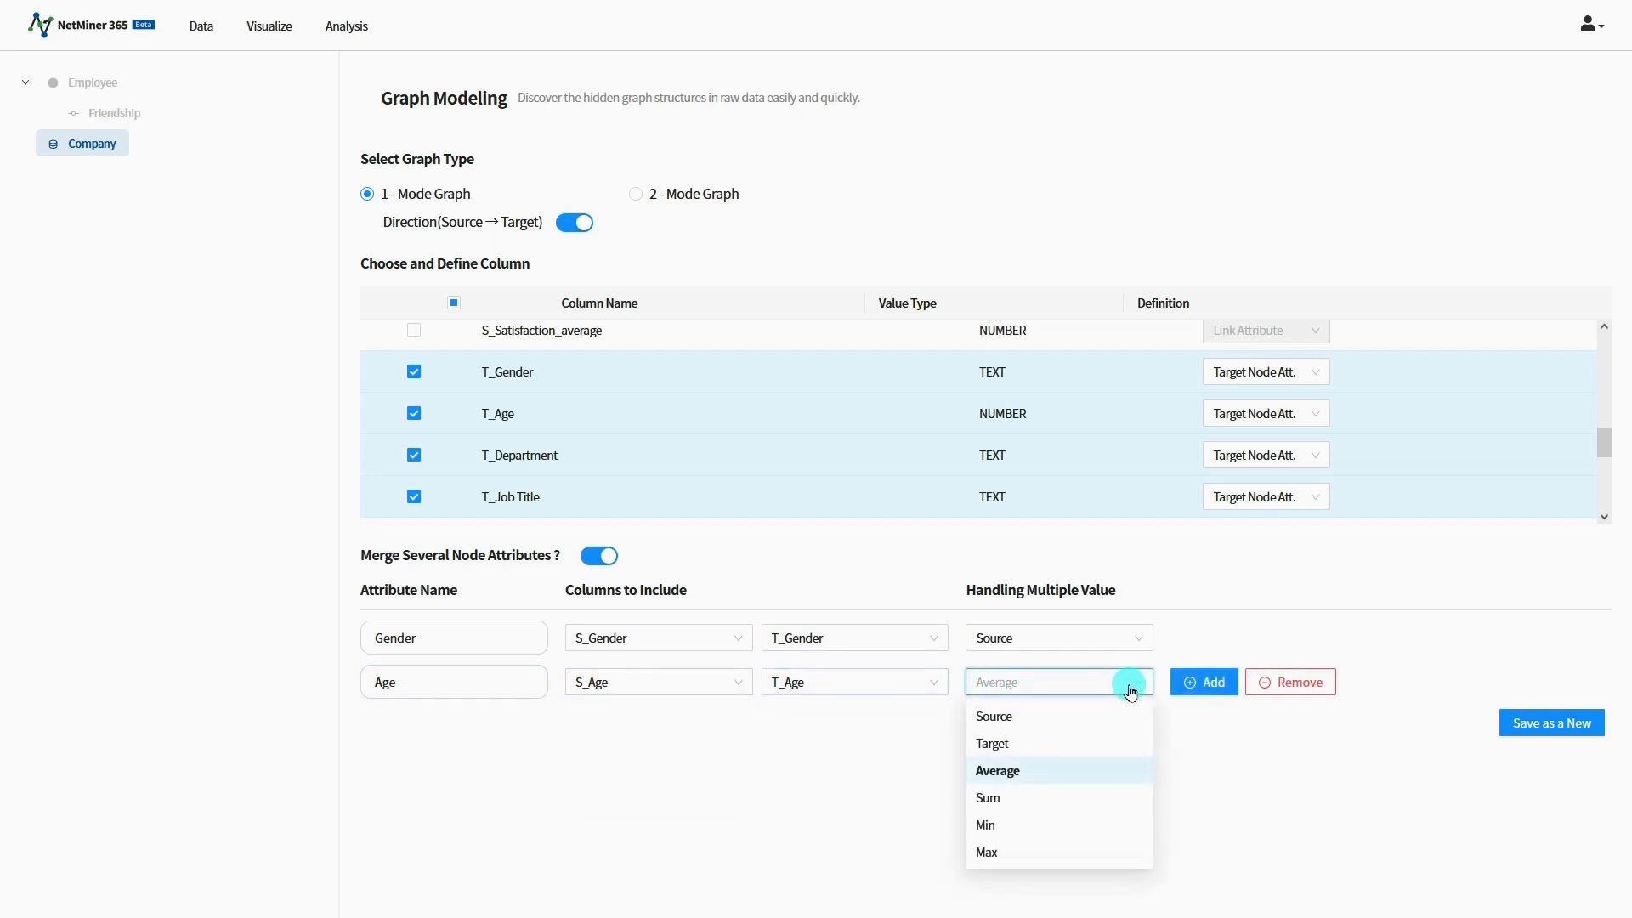
left_click(1131, 690)
Step: Add a merged Department attribute combining S_Department and T_Department
left_click(1203, 681)
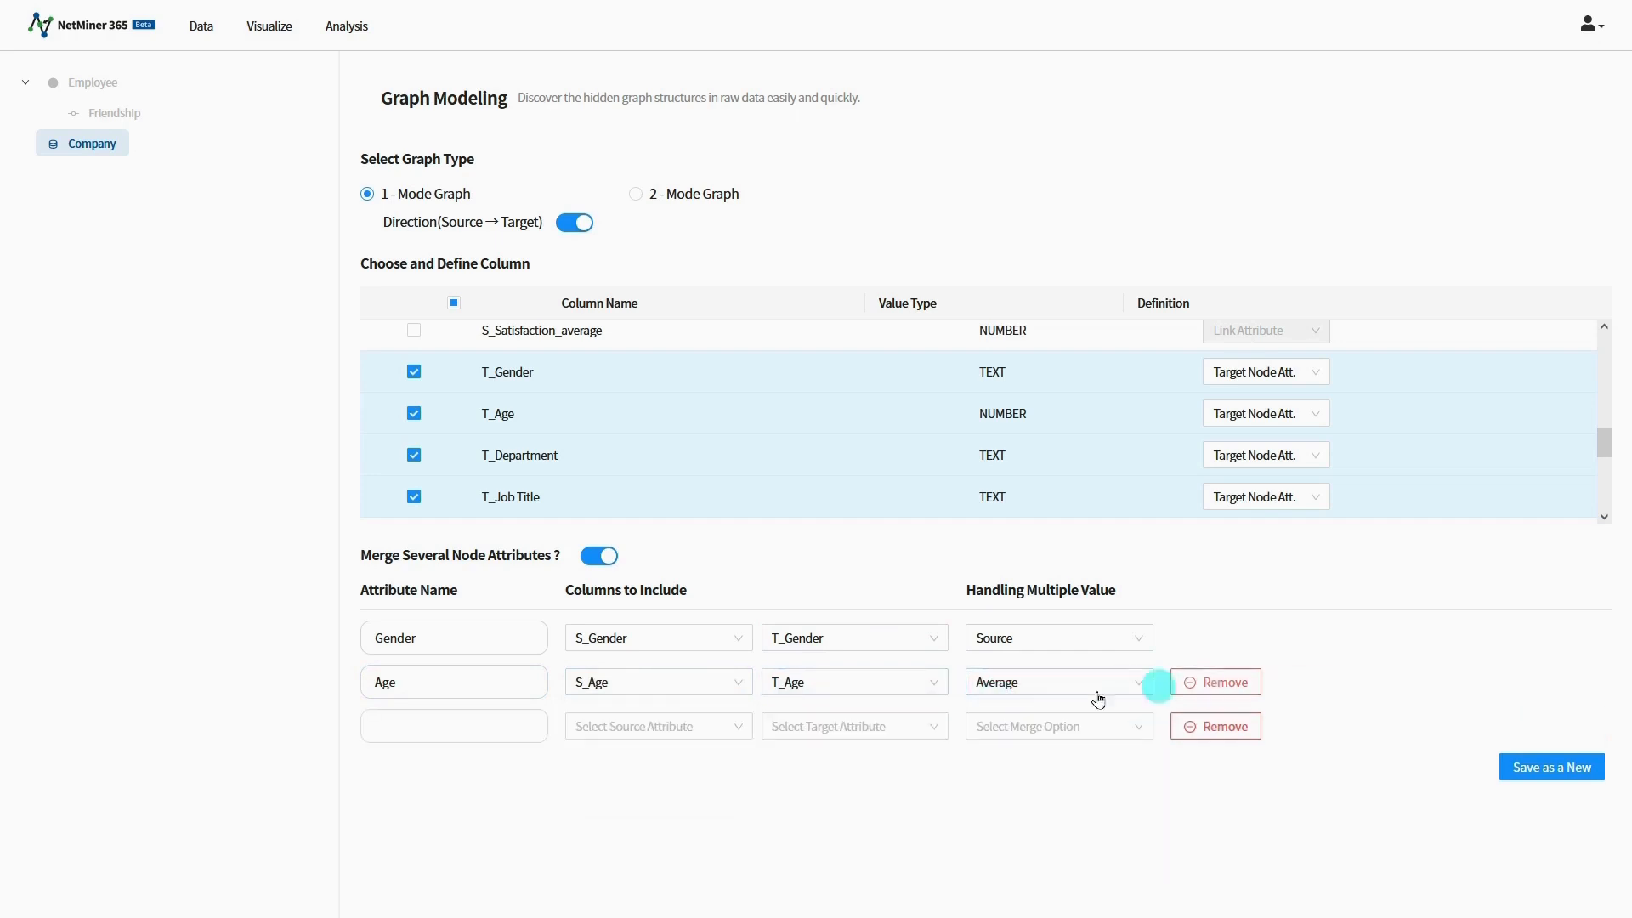
left_click(498, 724)
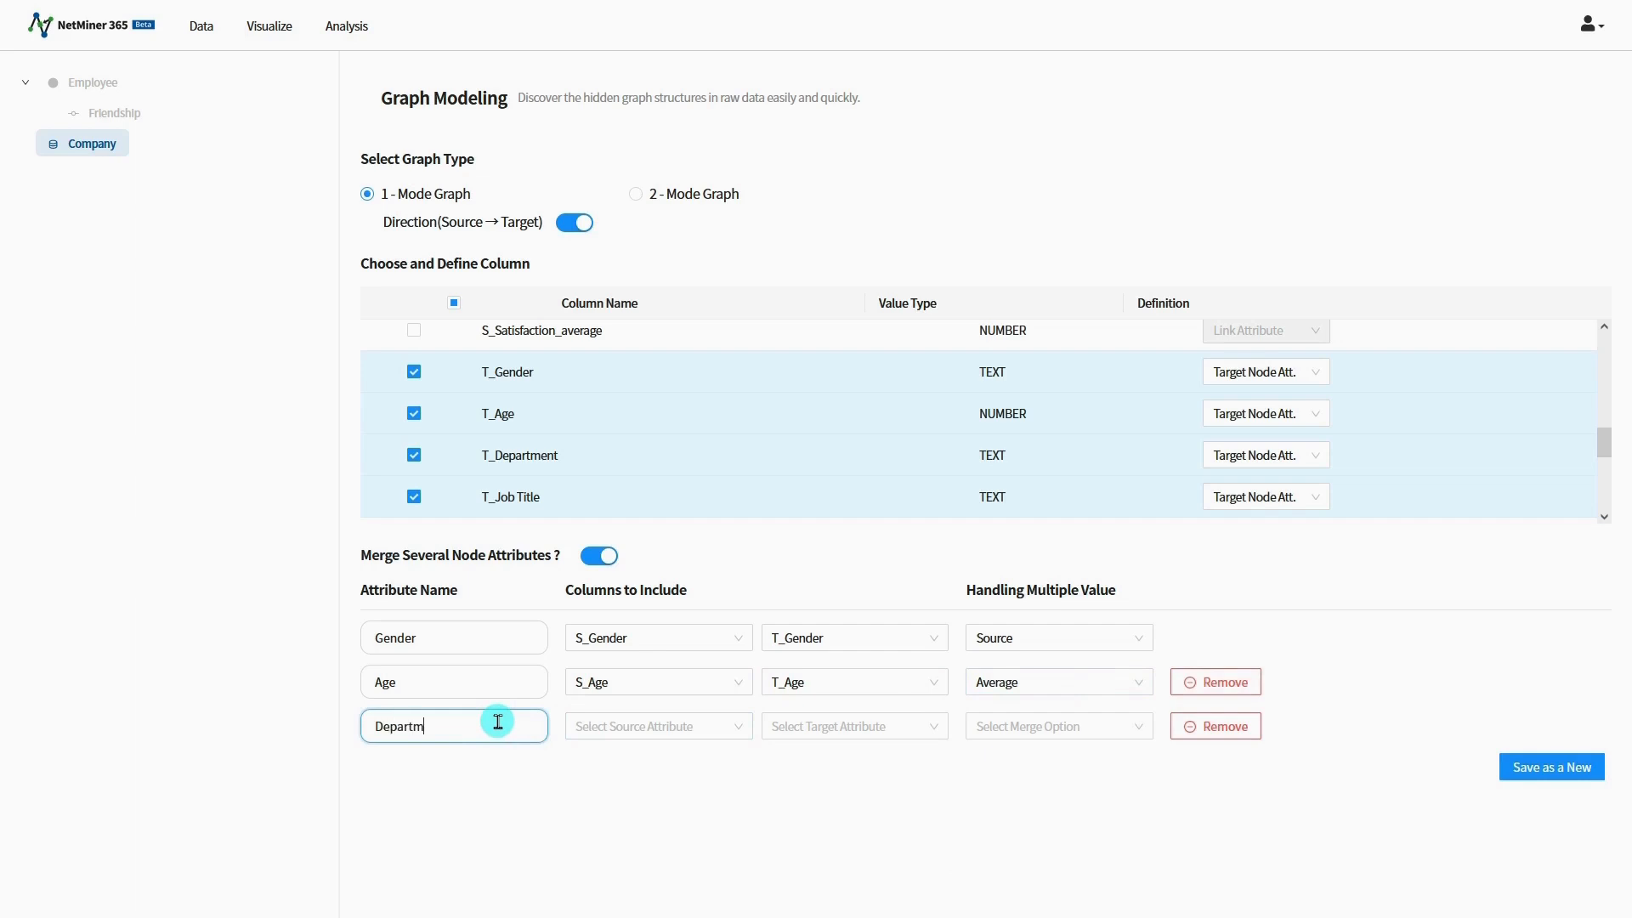
left_click(638, 727)
left_click(625, 814)
left_click(791, 726)
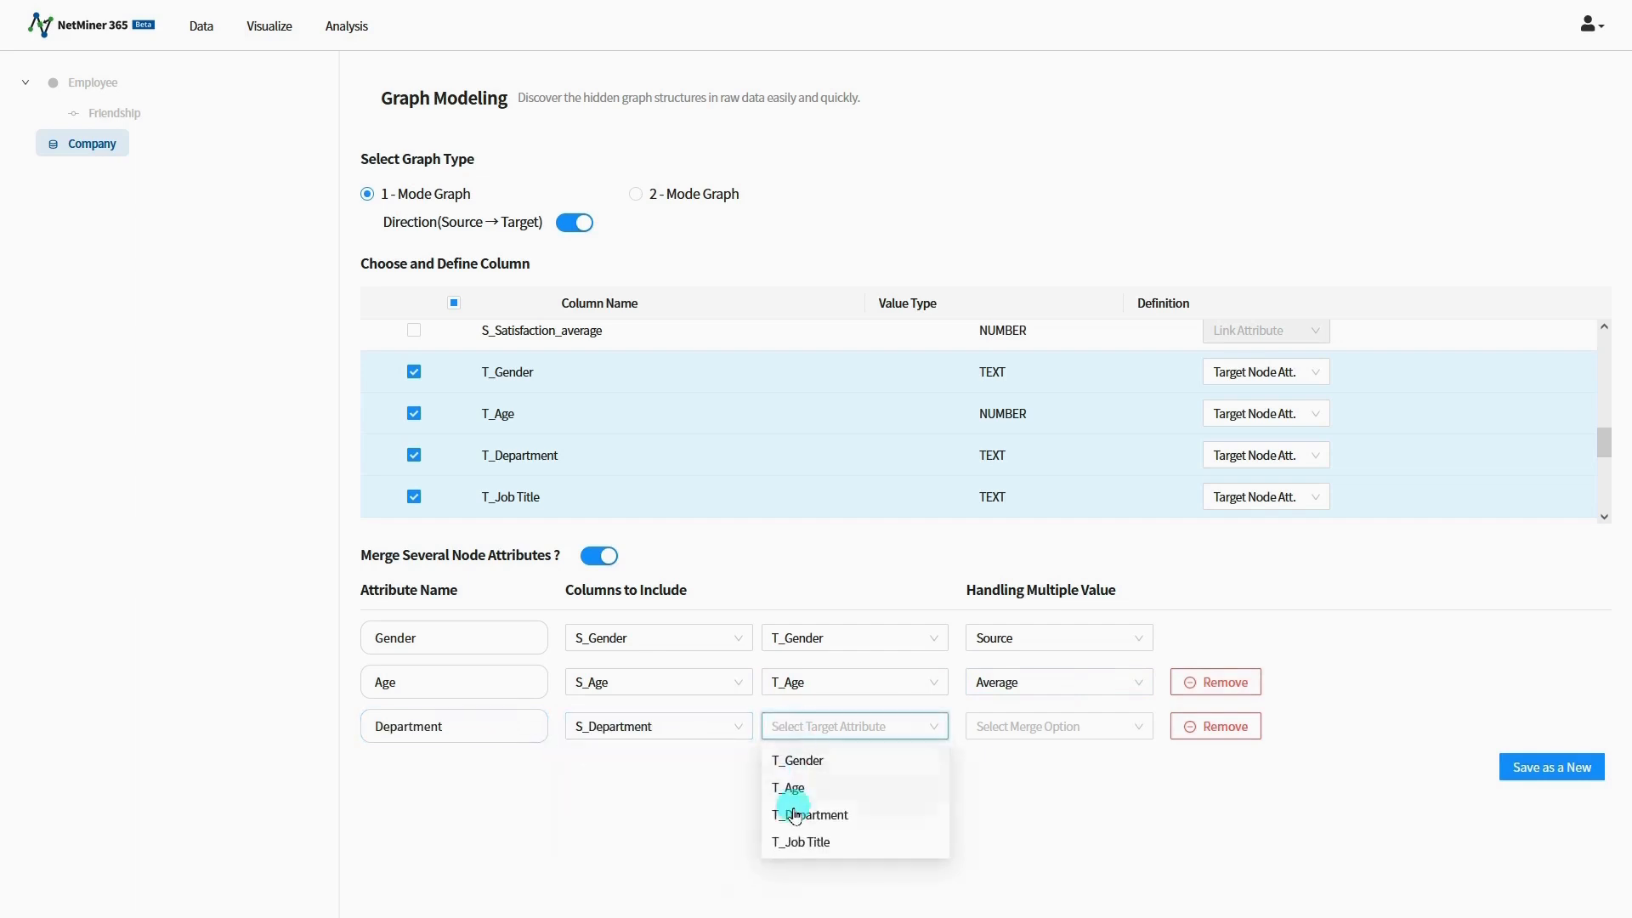
left_click(795, 814)
Step: Add a merged Job Title attribute combining S_Job Title and T_Job Title, and save the graph model as new data
left_click(1177, 730)
left_click(472, 761)
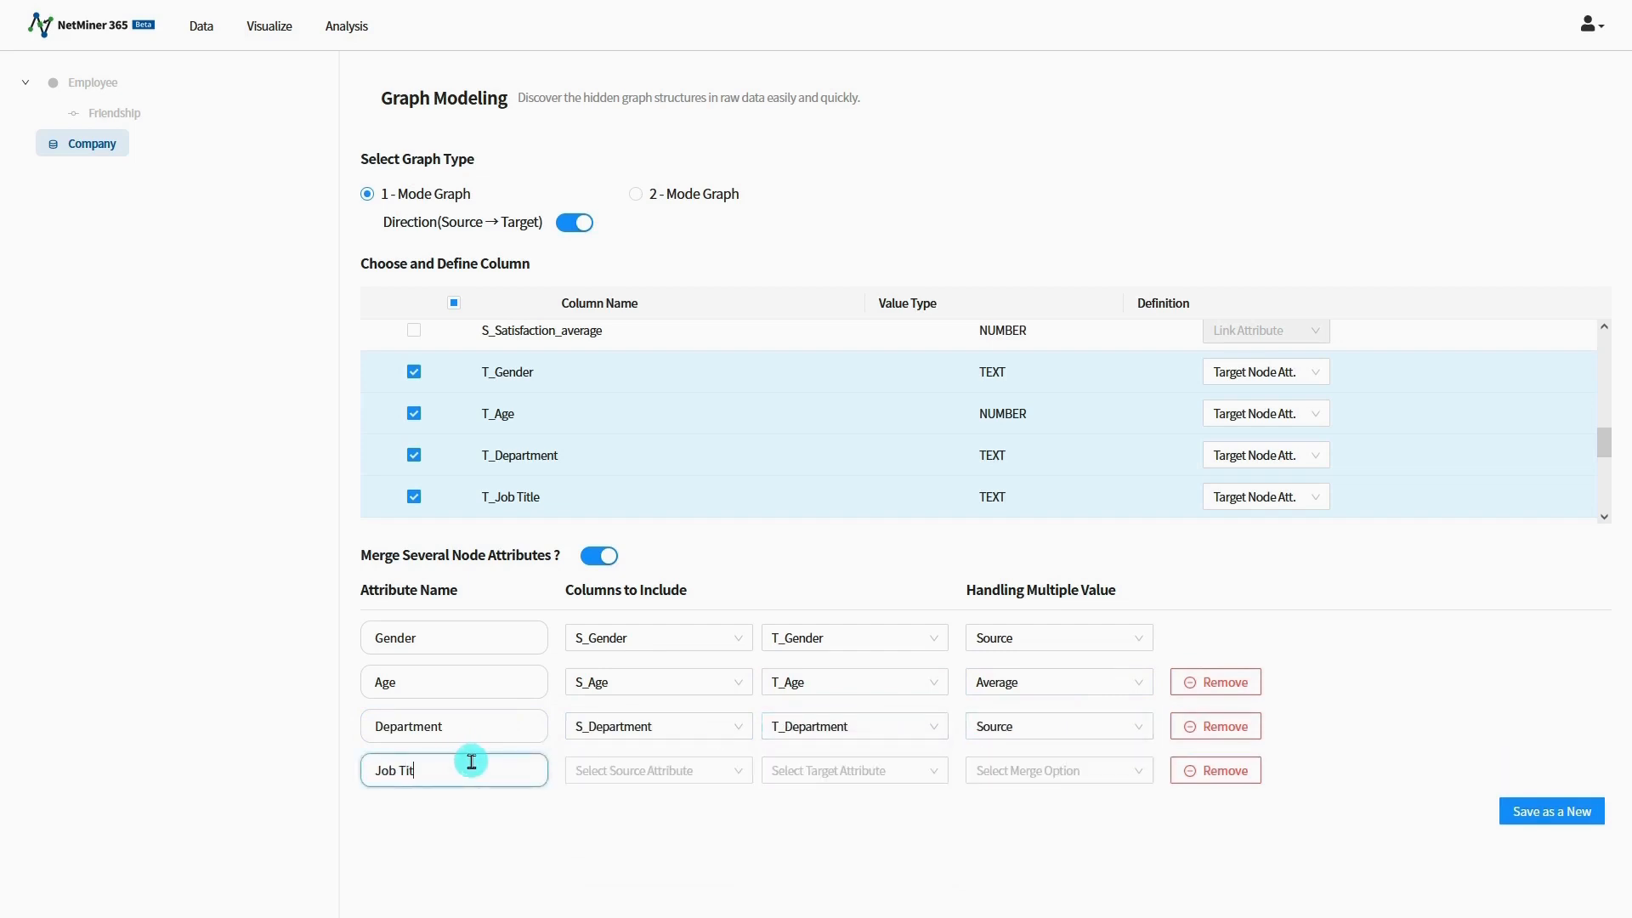
type("Job Title")
left_click(637, 772)
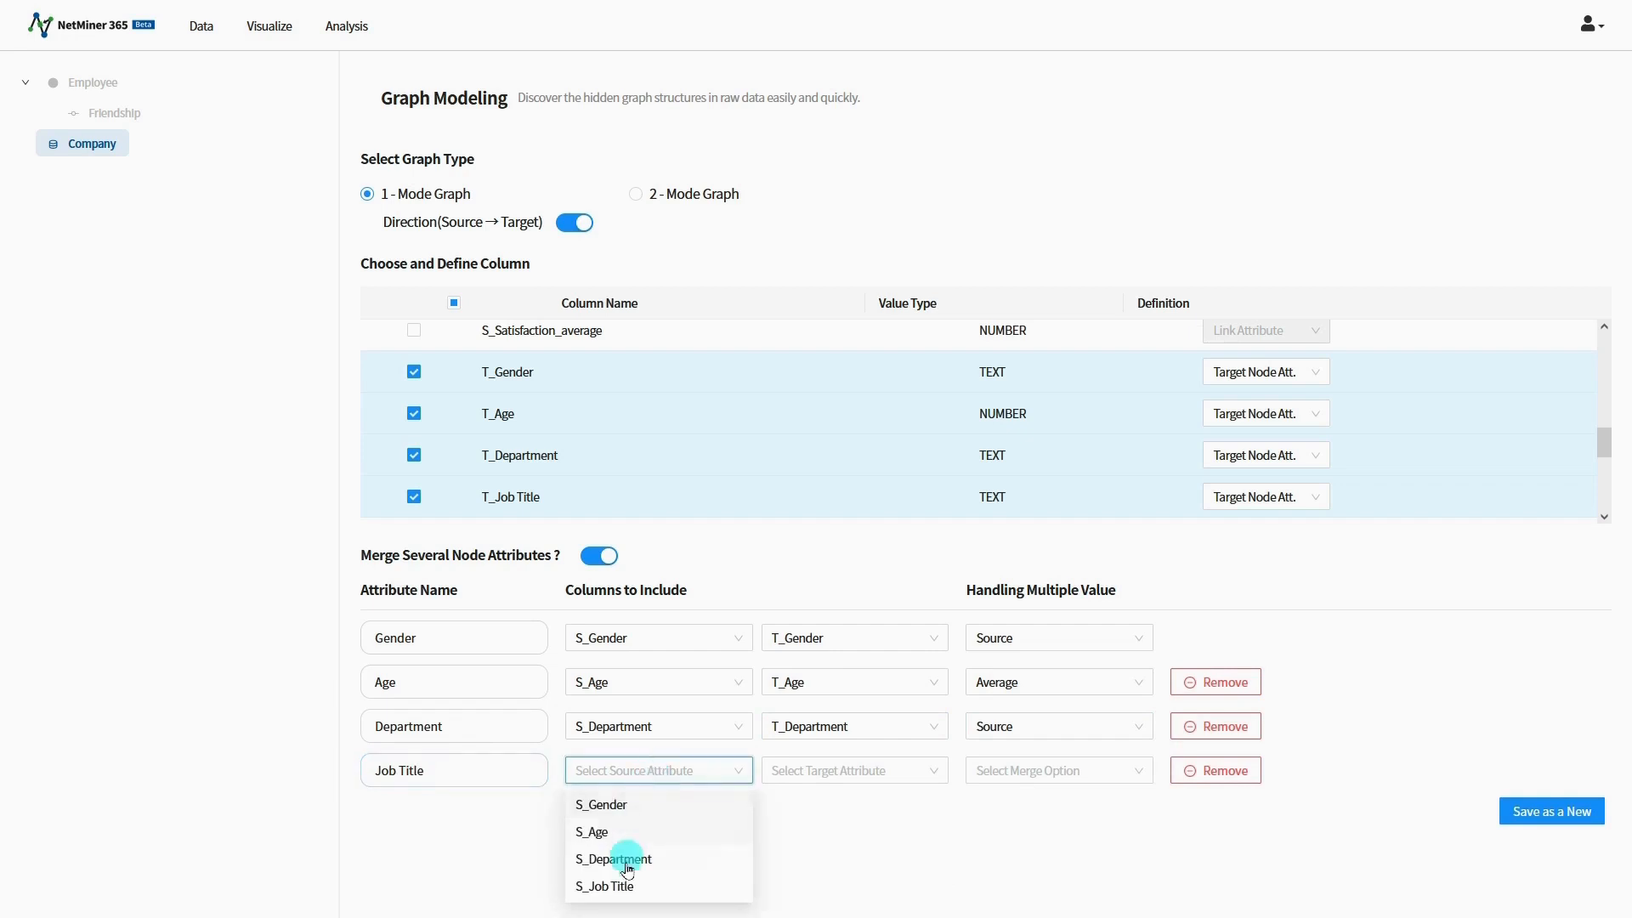
left_click(623, 885)
left_click(830, 770)
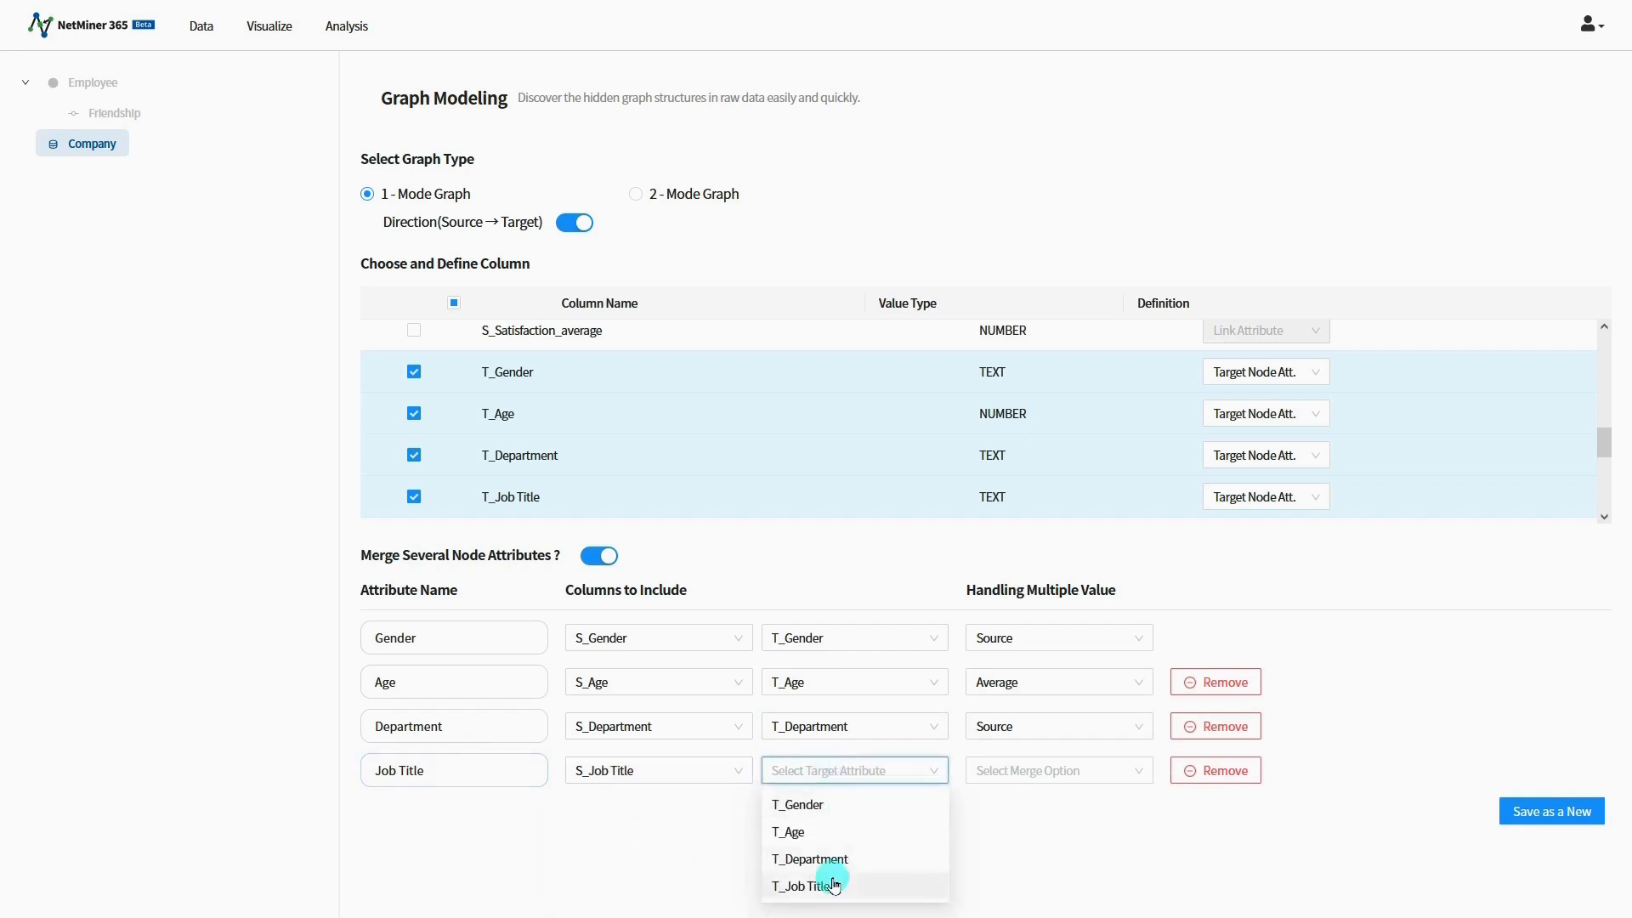
left_click(829, 884)
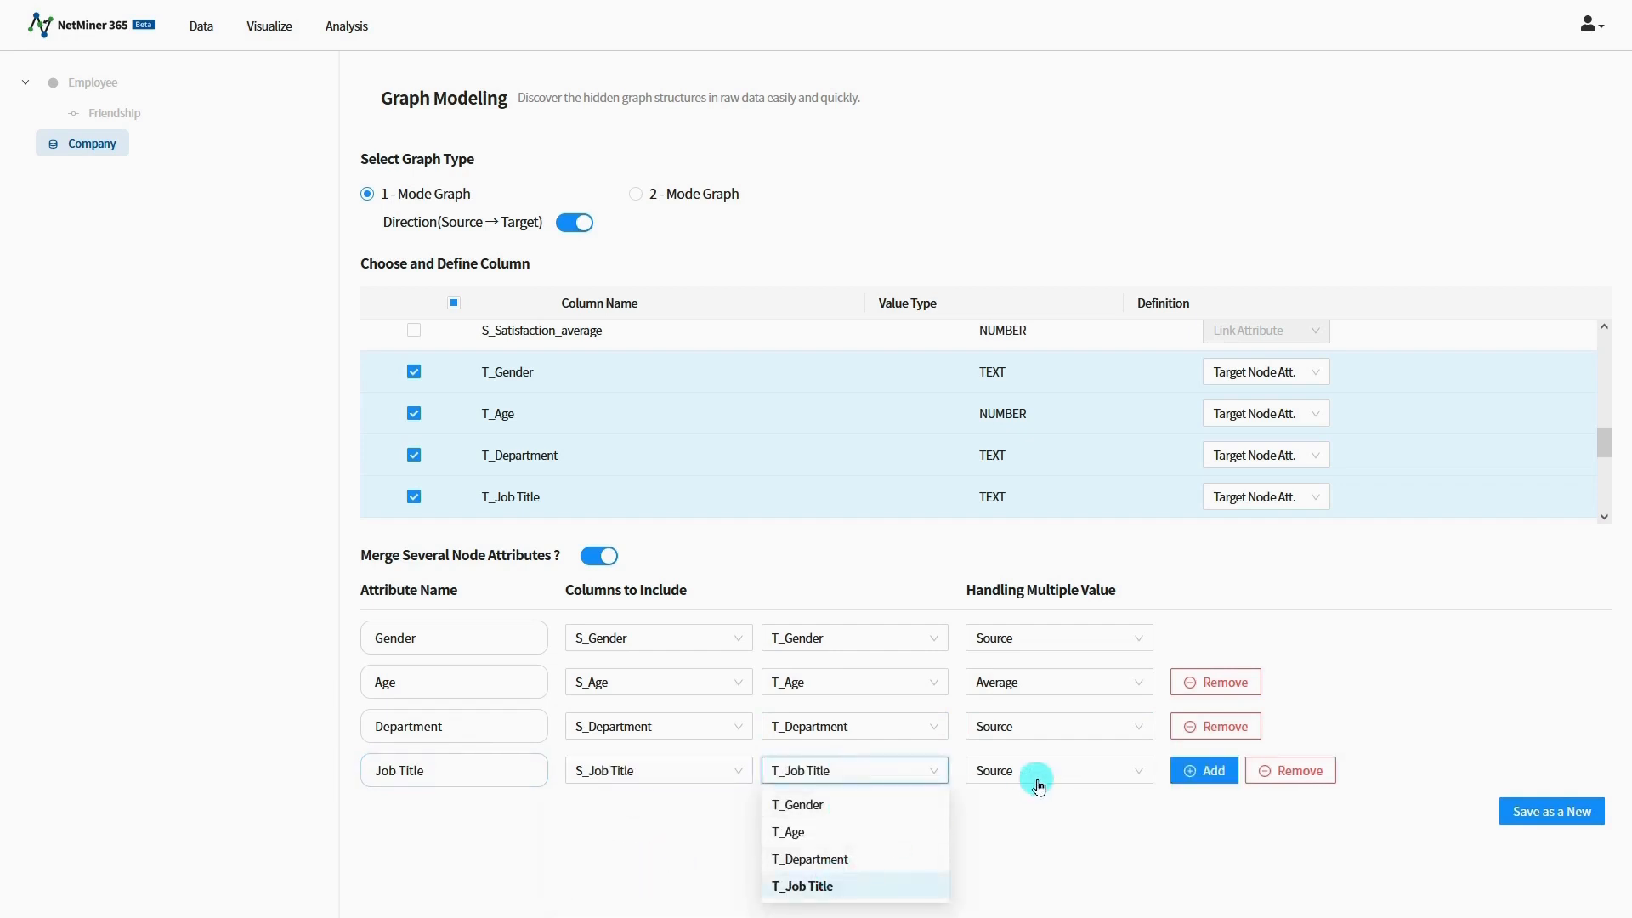
left_click(1537, 812)
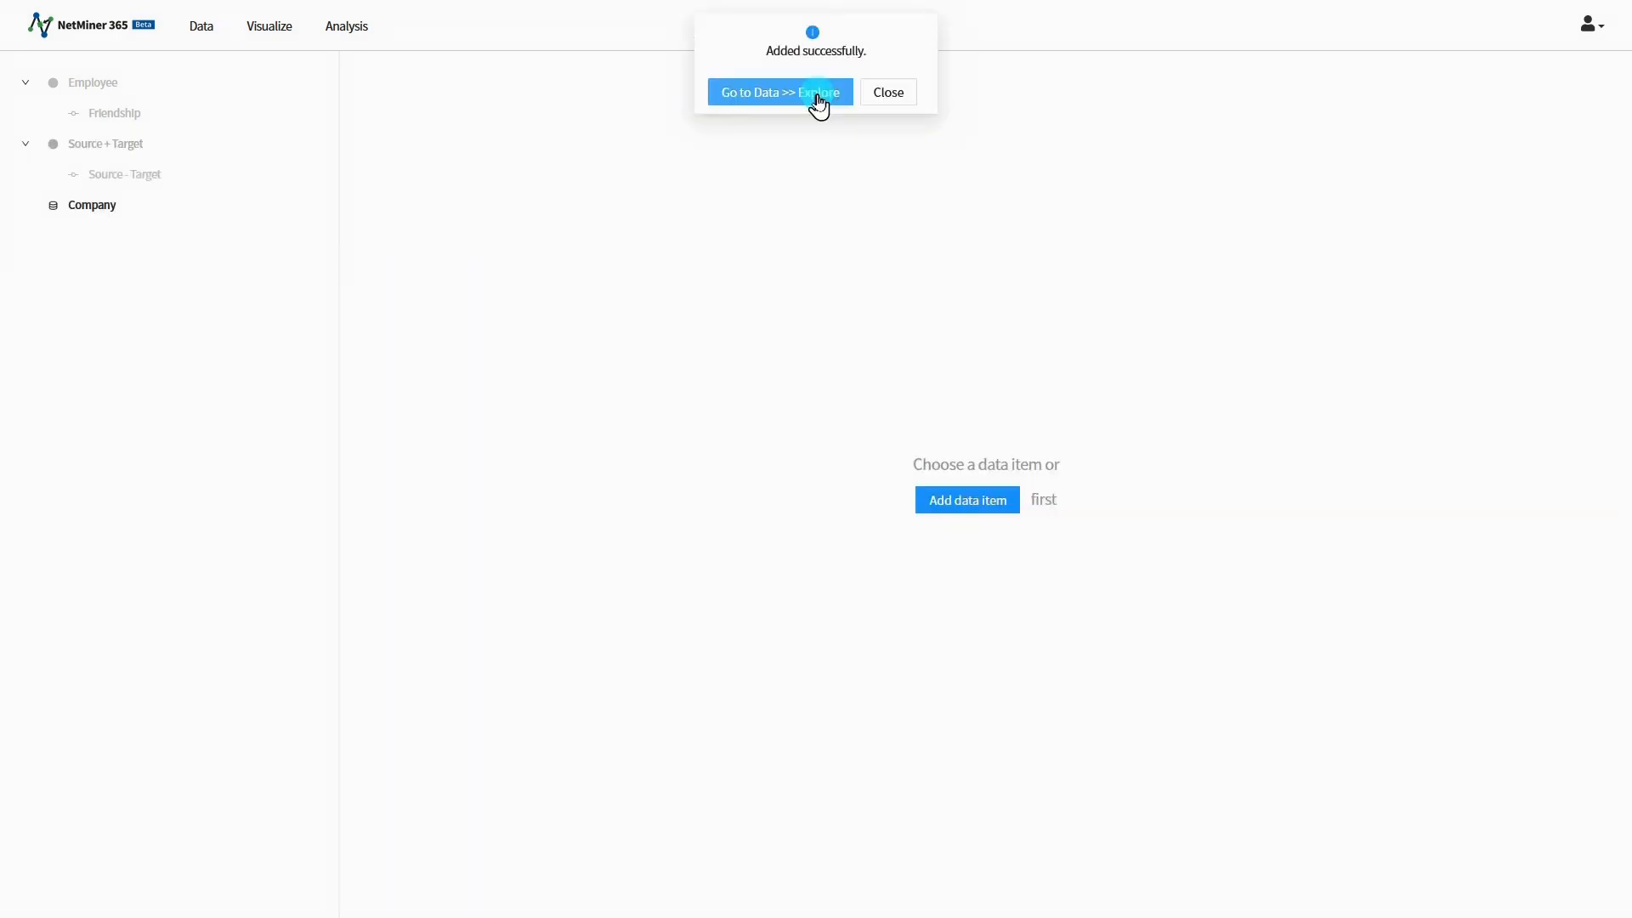
Step: Examine the data tables of the new Source + Target nodeset and the Source - Target network
left_click(817, 93)
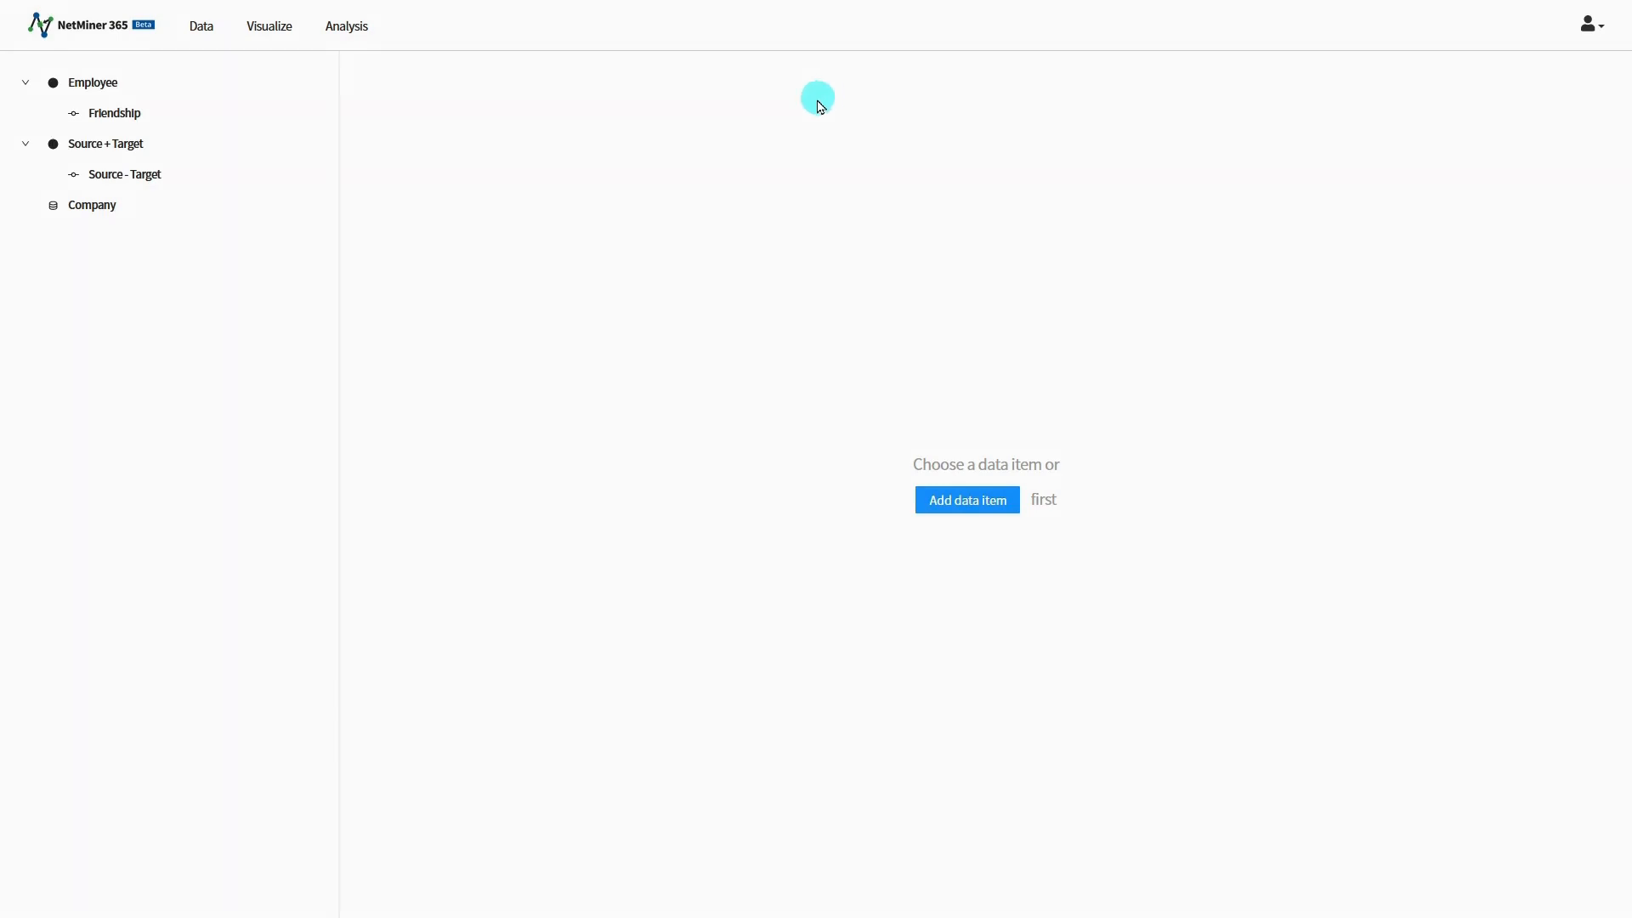
left_click(106, 156)
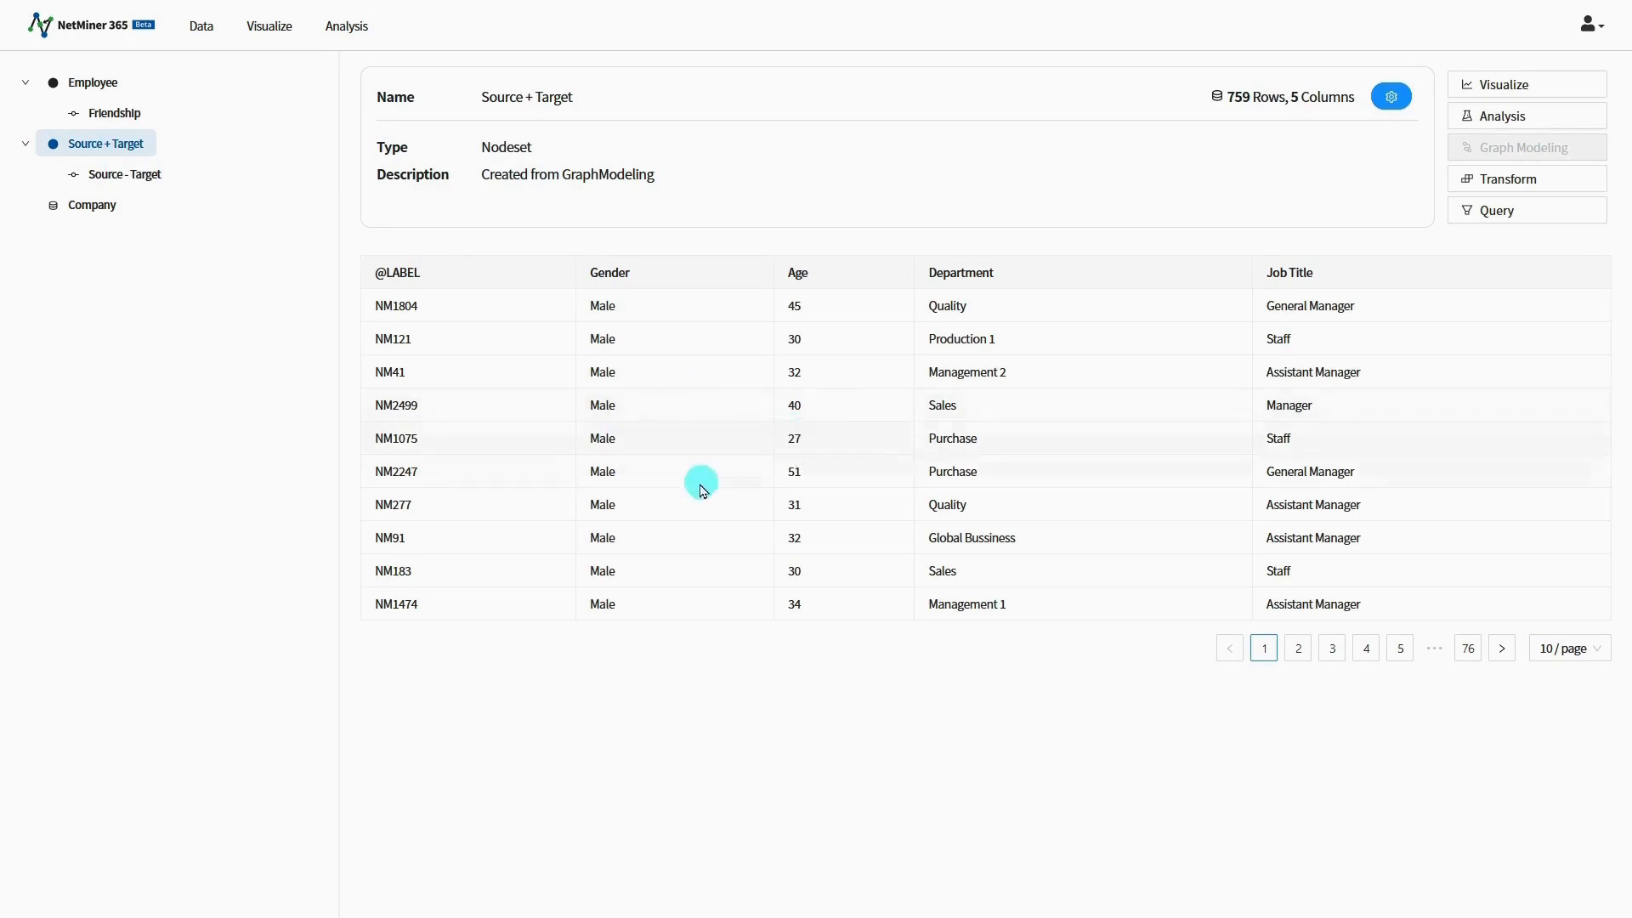
left_click(127, 189)
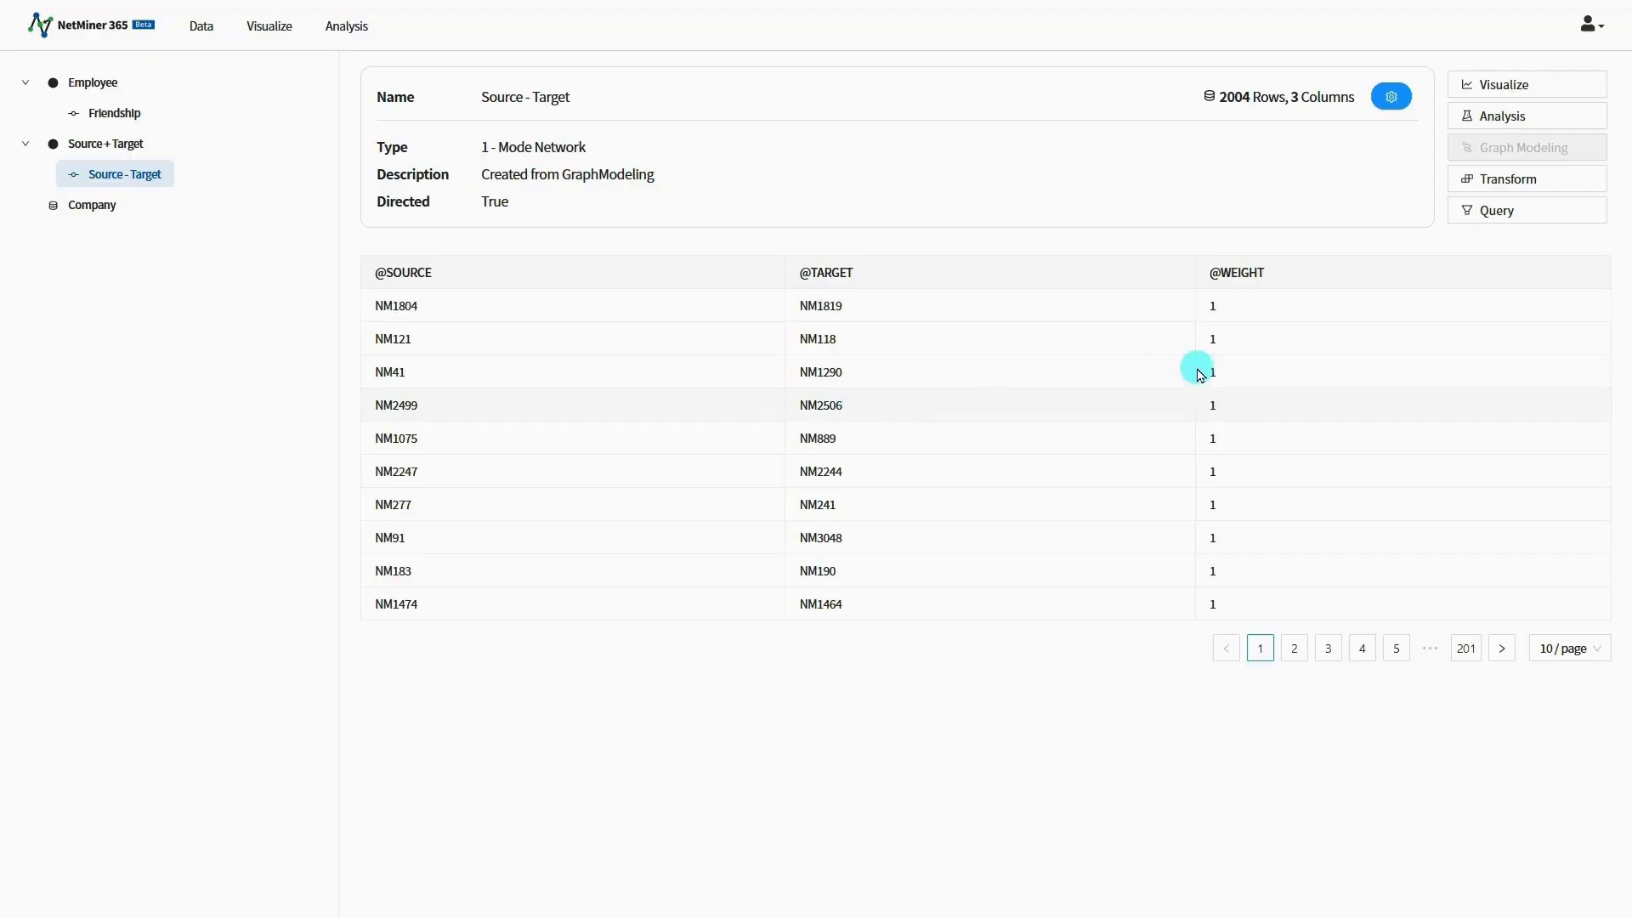
Step: Visualize the Source - Target network as a graph and start a new node style with orange as the node color
left_click(1558, 94)
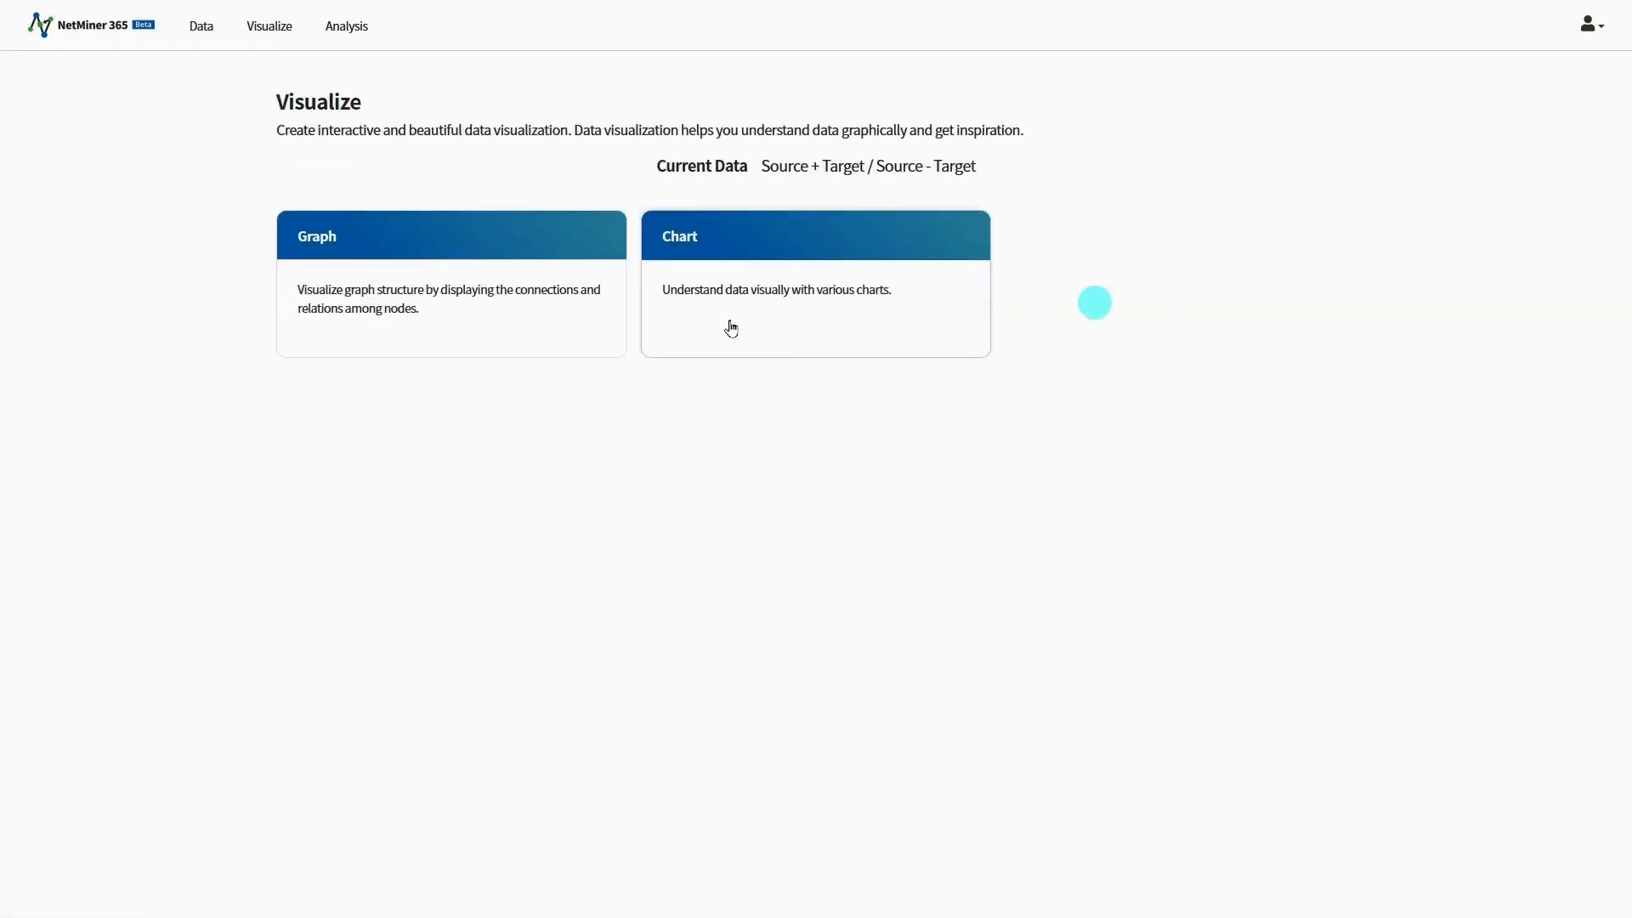
left_click(569, 316)
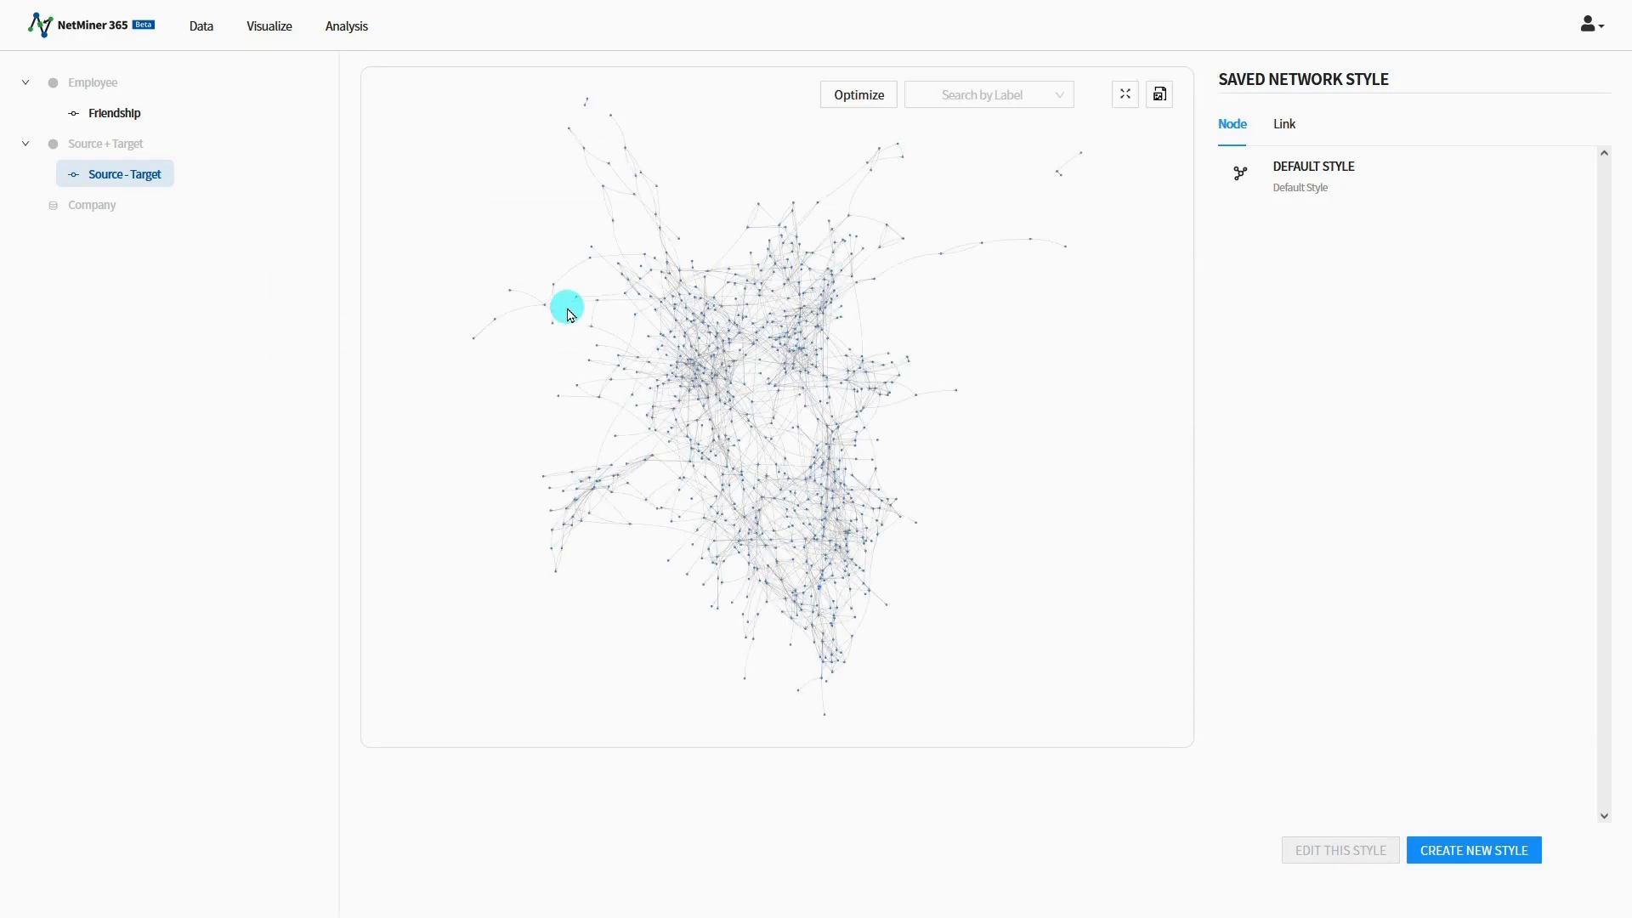
left_click(1434, 847)
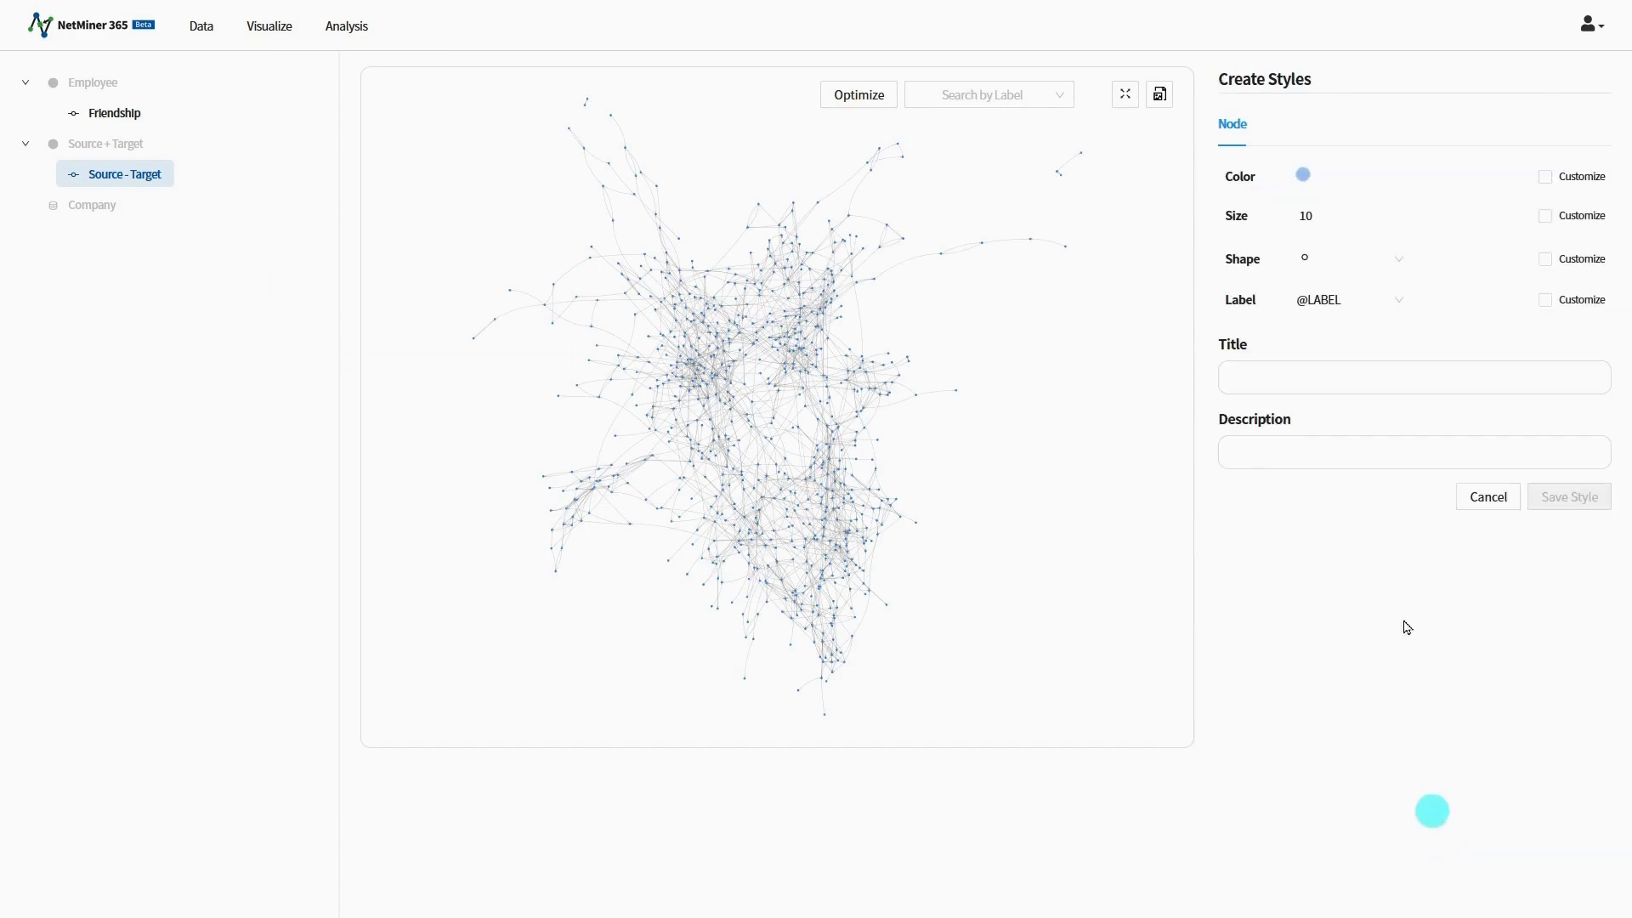
left_click(1310, 182)
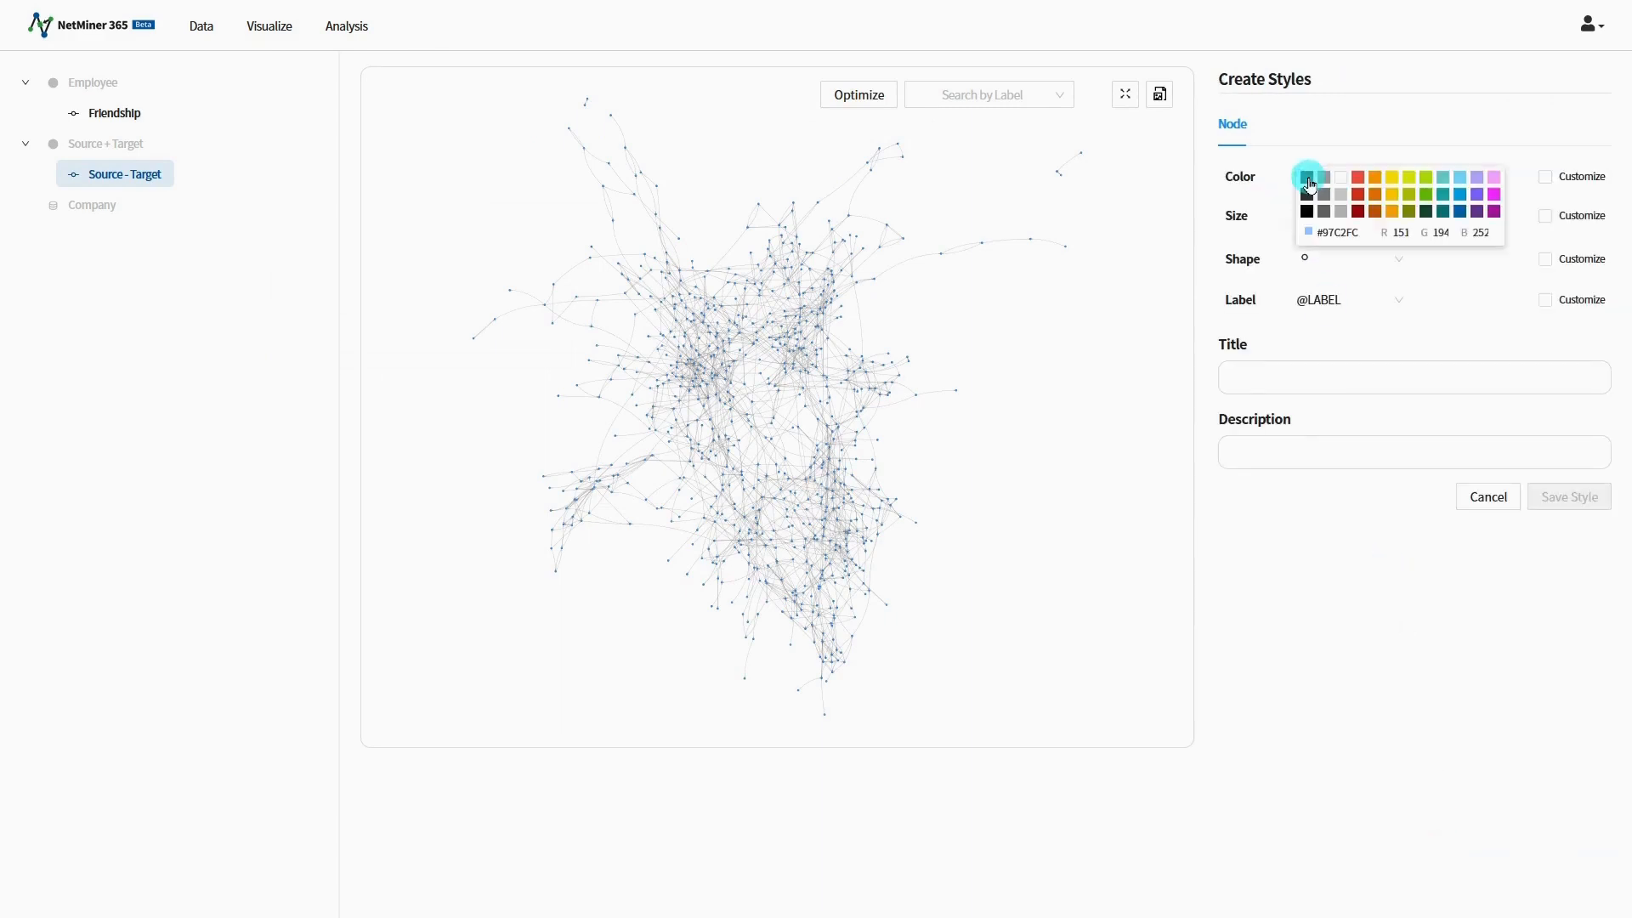
left_click(1391, 207)
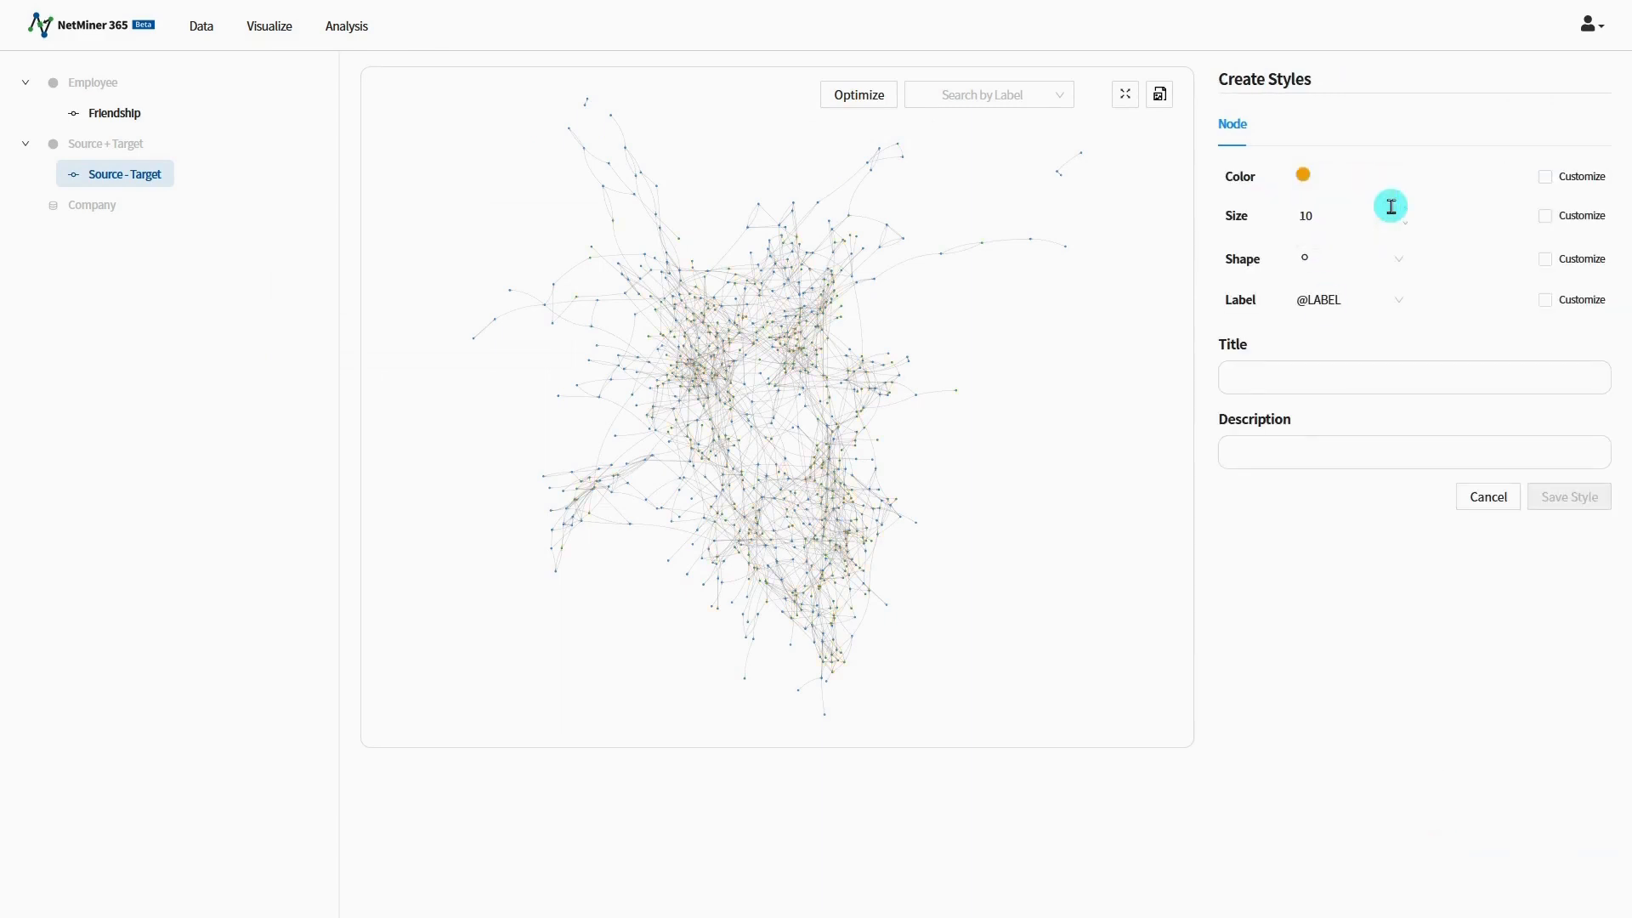
Step: Customize the node color by Department and set the node size to 25
left_click(1547, 178)
left_click(1389, 217)
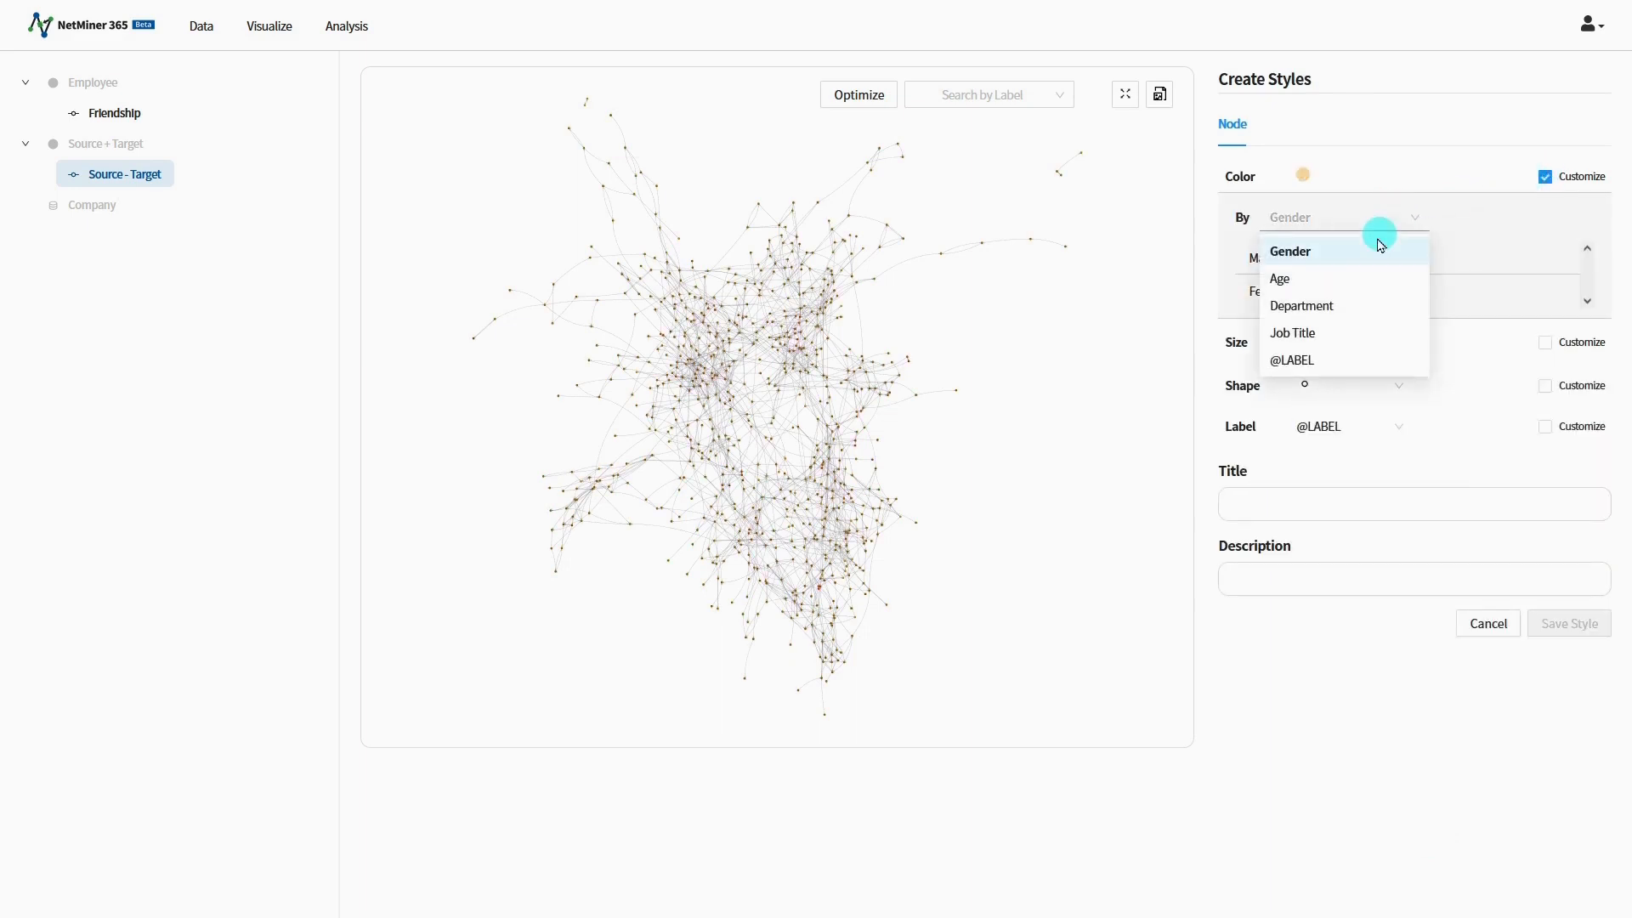
left_click(1355, 306)
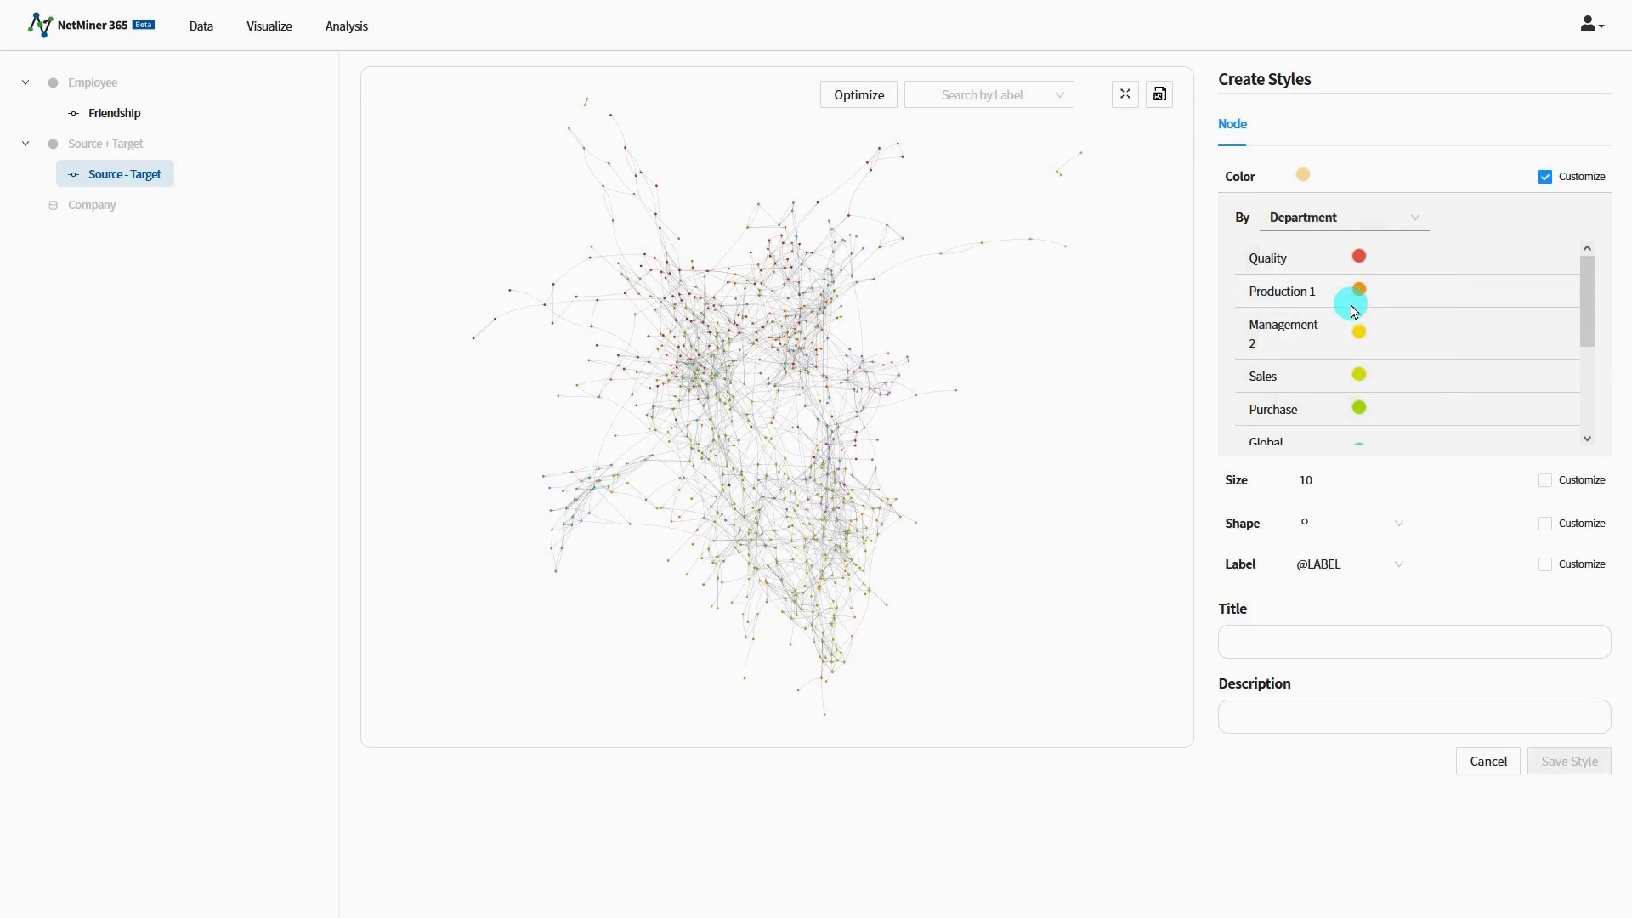
double_click(1327, 475)
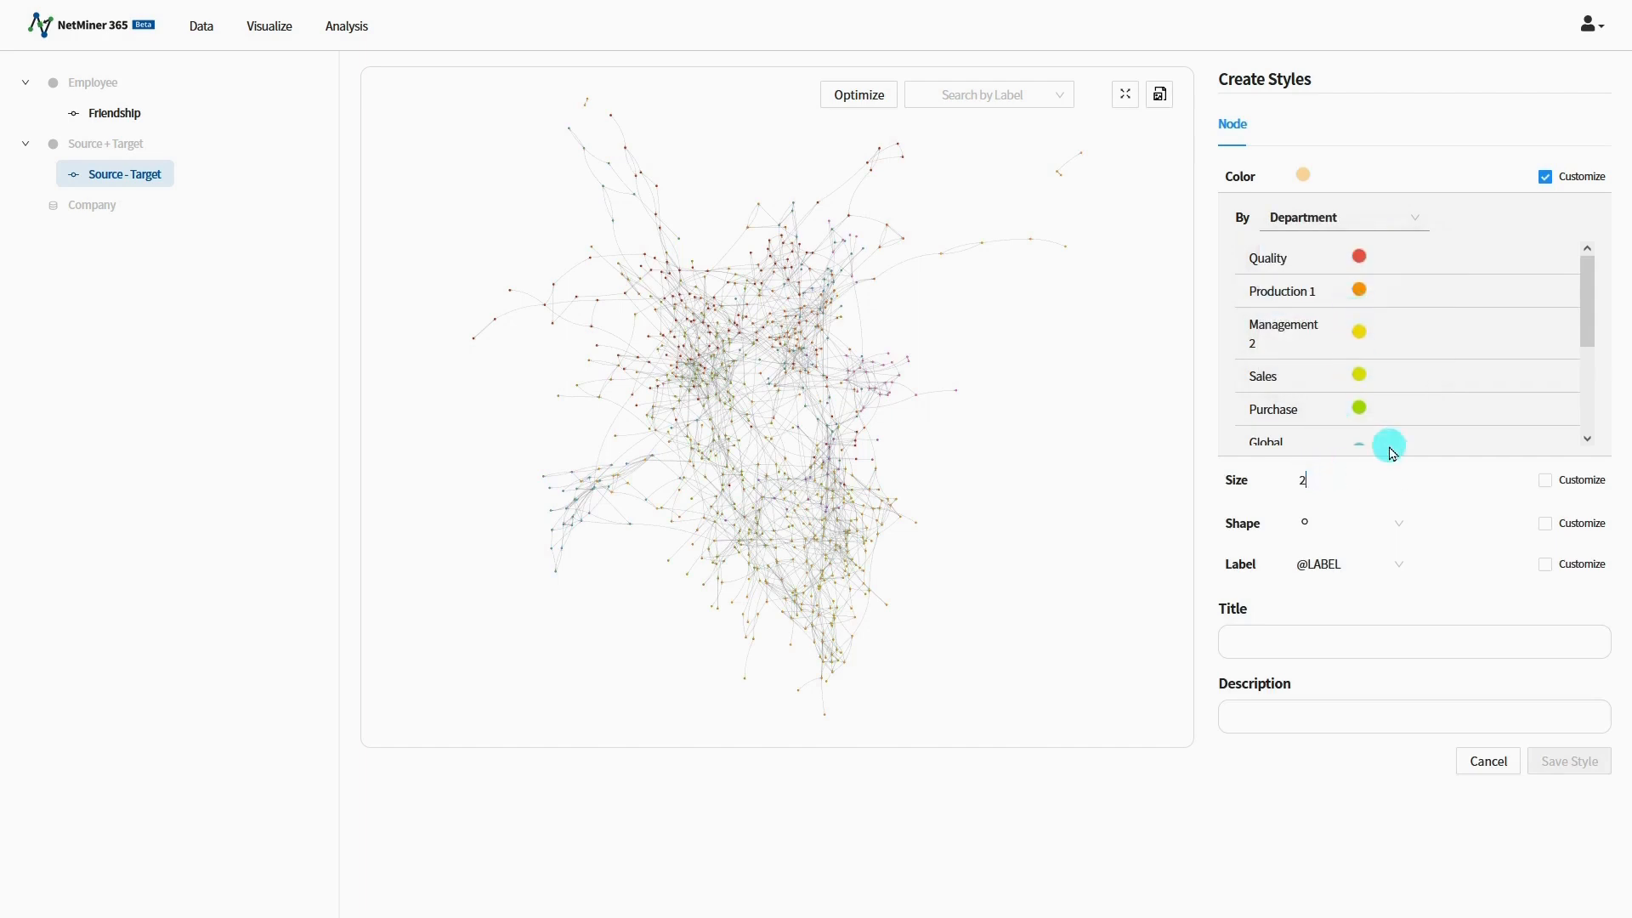
type("25")
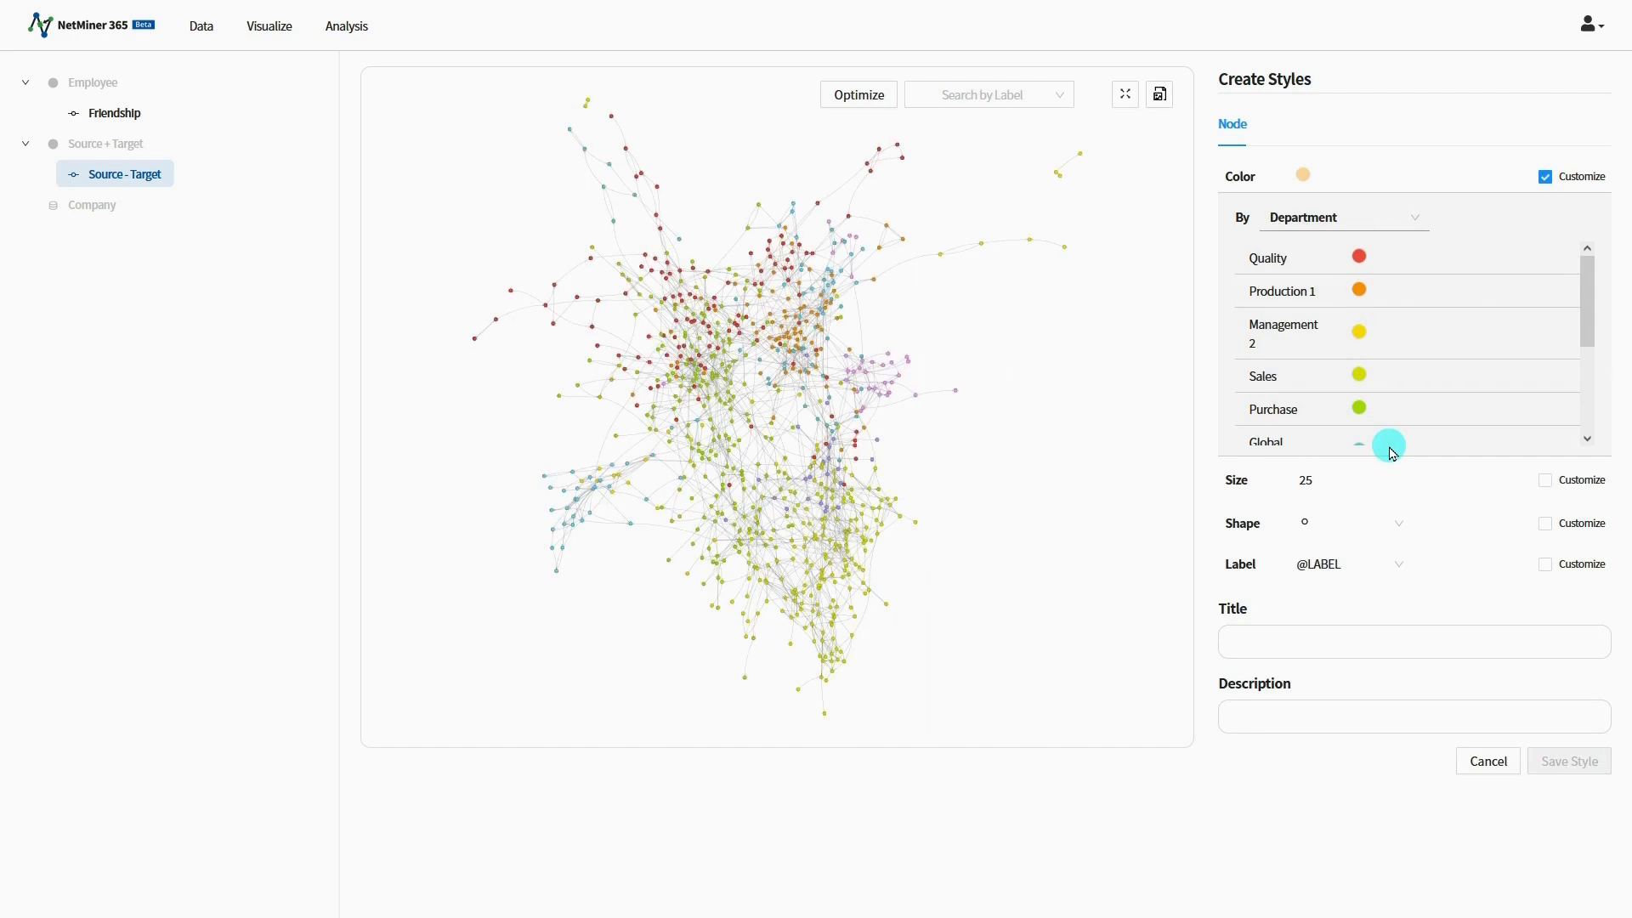